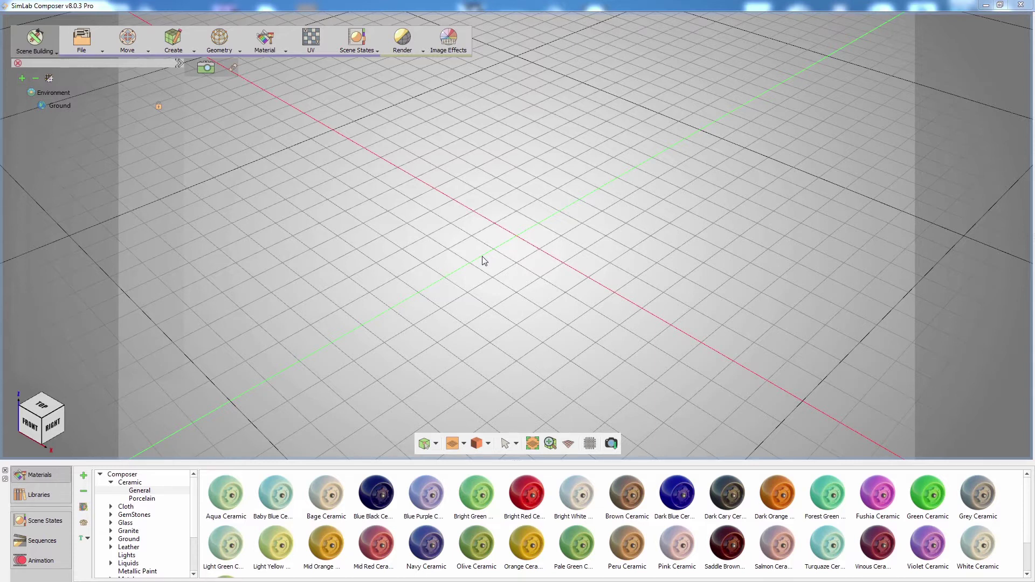
Import the villa.dwfx Revit model, then orbit to view the pool and glass pavilion.
{"action": "left_click", "coordinate": [84, 49]}
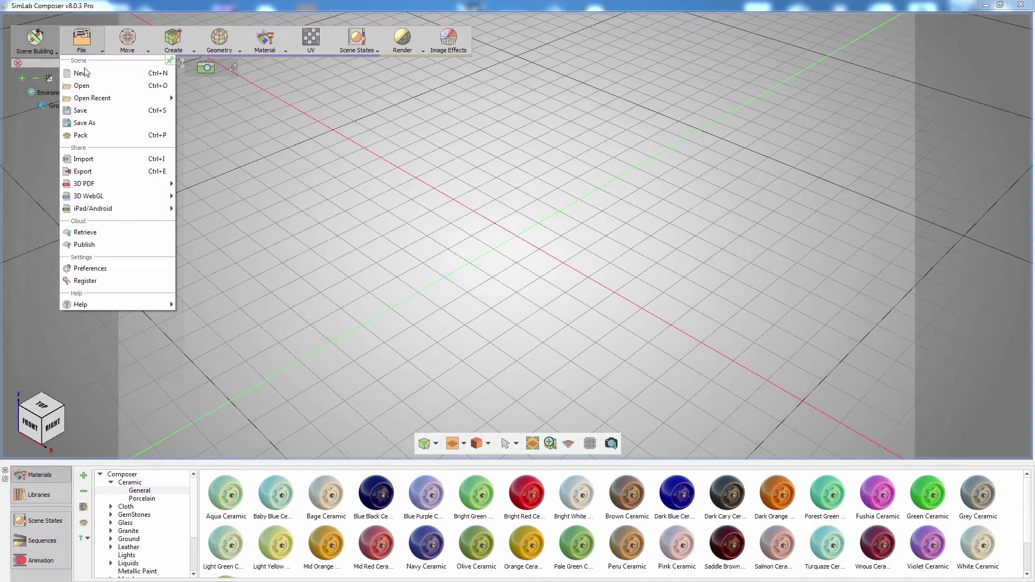
{"action": "left_click", "coordinate": [97, 158]}
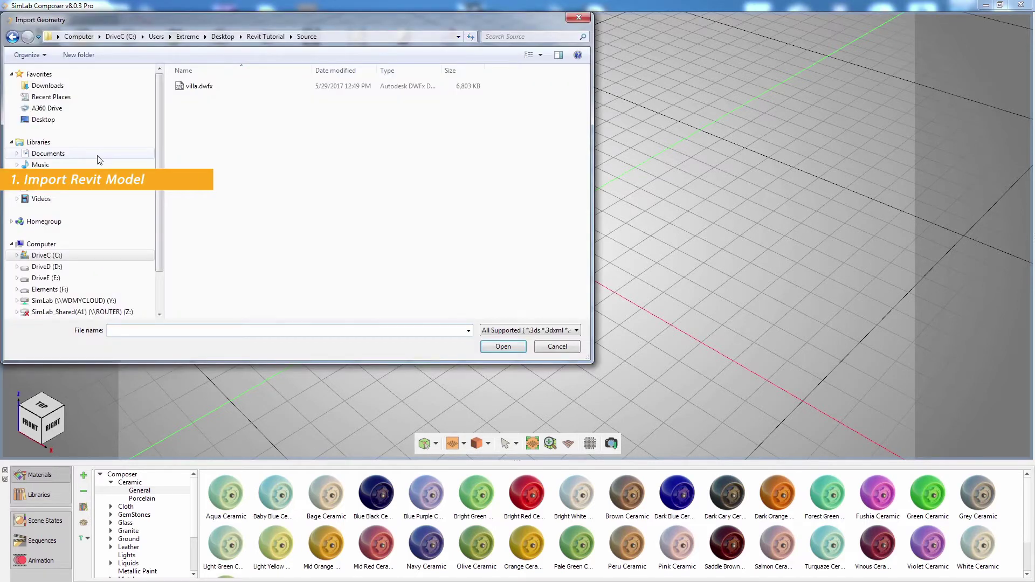
{"action": "left_click", "coordinate": [220, 90]}
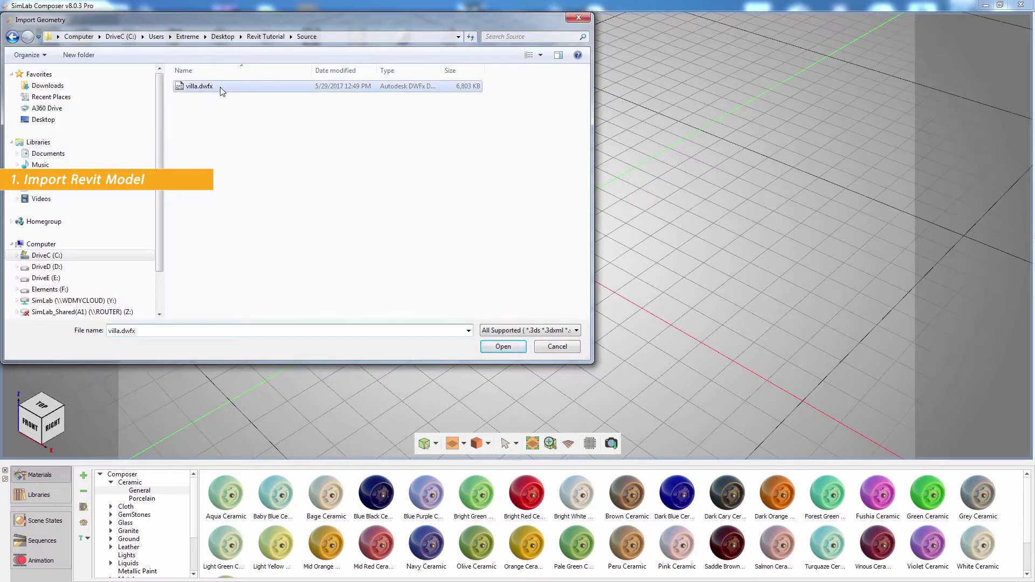
{"action": "left_click", "coordinate": [503, 347]}
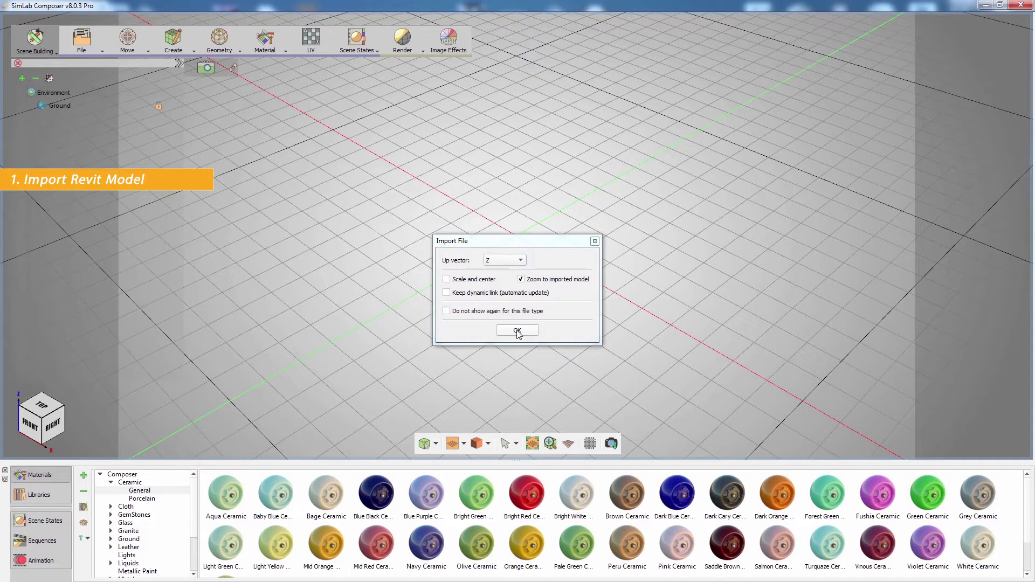
{"action": "left_click", "coordinate": [517, 331]}
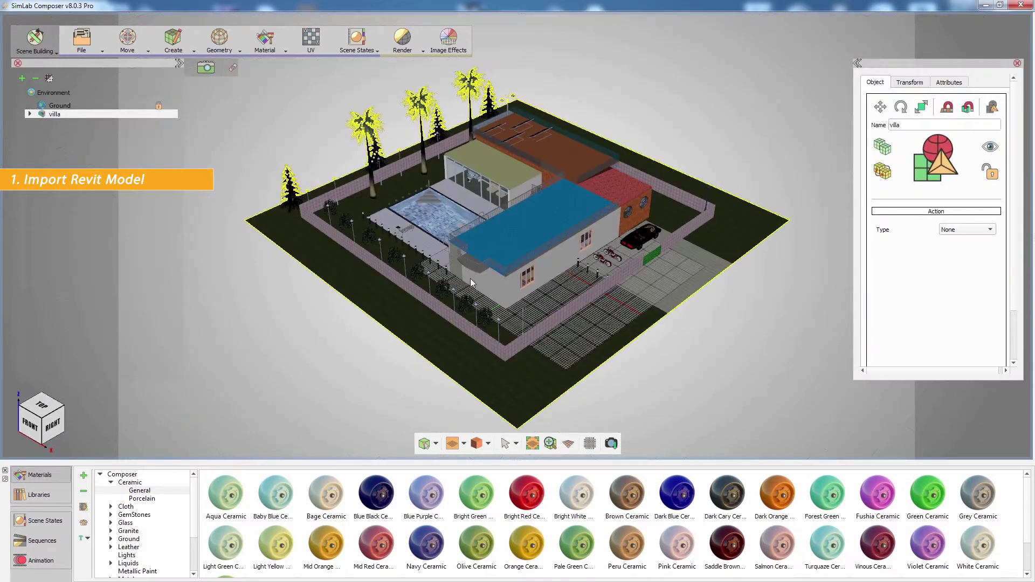
{"action": "scroll", "coordinate": [542, 263], "scroll_direction": "up", "scroll_amount": 10}
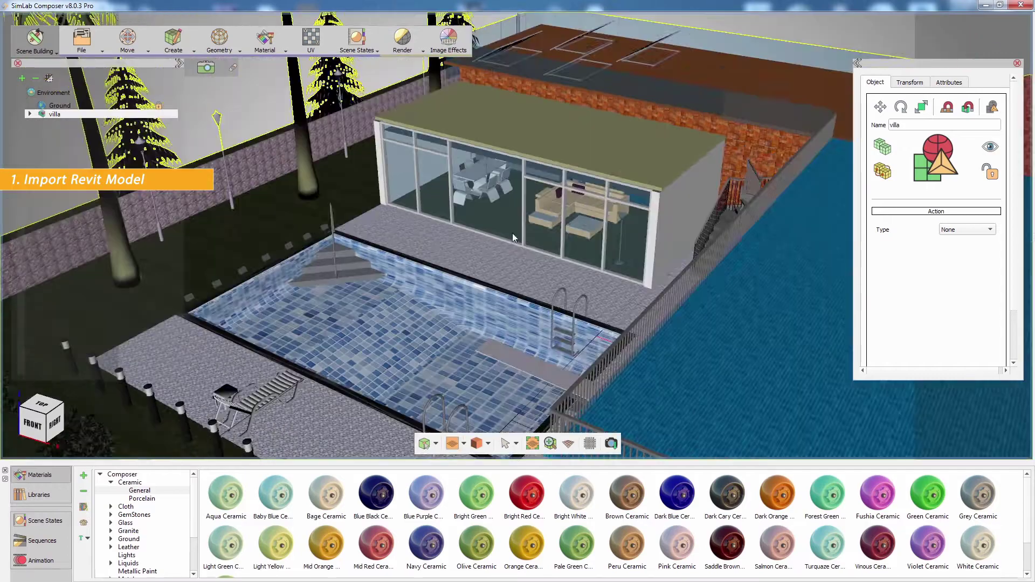
{"action": "left_click_drag", "start_coordinate": [513, 237], "coordinate": [545, 187]}
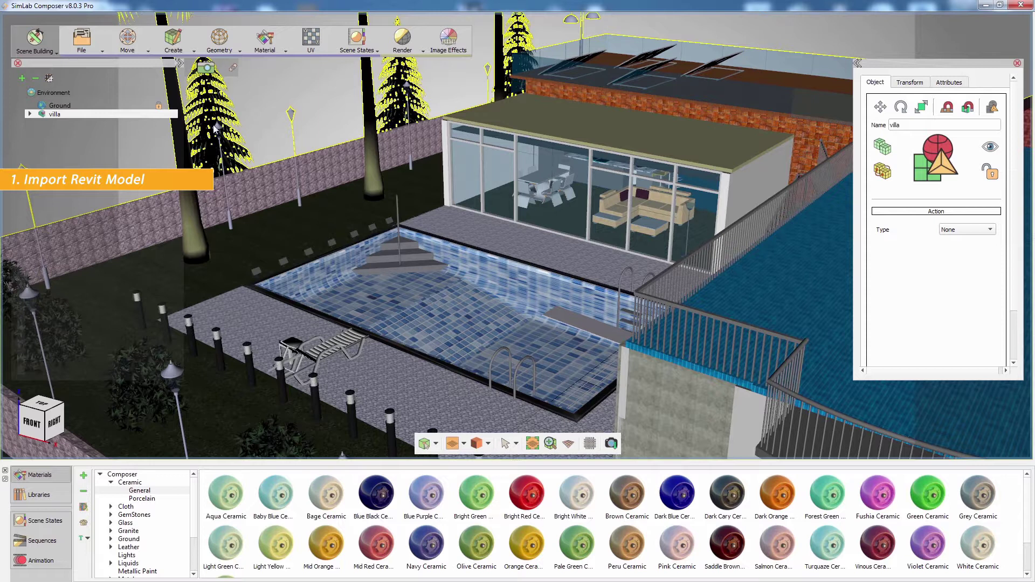
{"action": "left_click", "coordinate": [34, 39]}
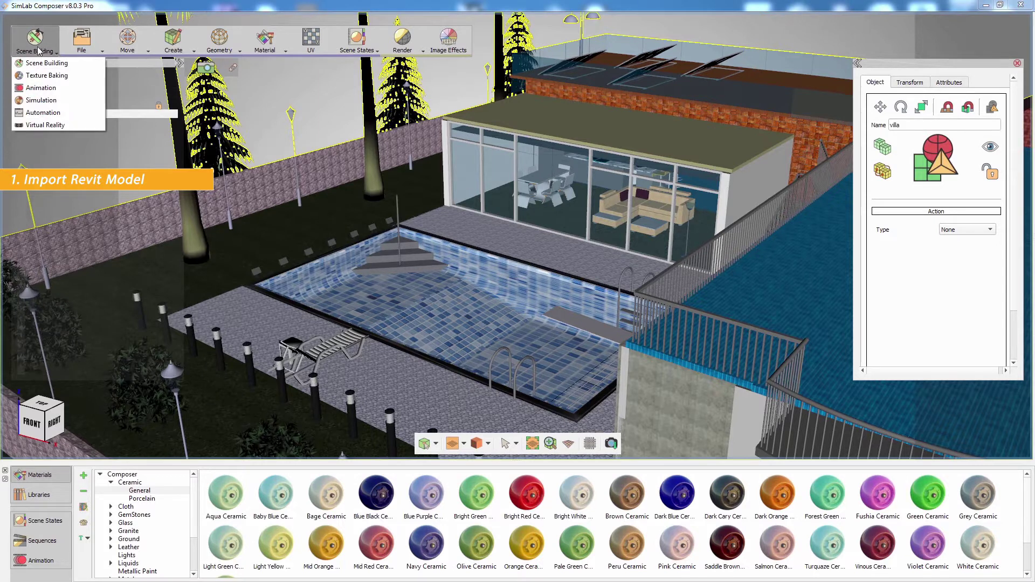
Using the Virtual Reality tools, place a viewer start position by the pool, rotated 42.231 degrees.
{"action": "left_click", "coordinate": [60, 125]}
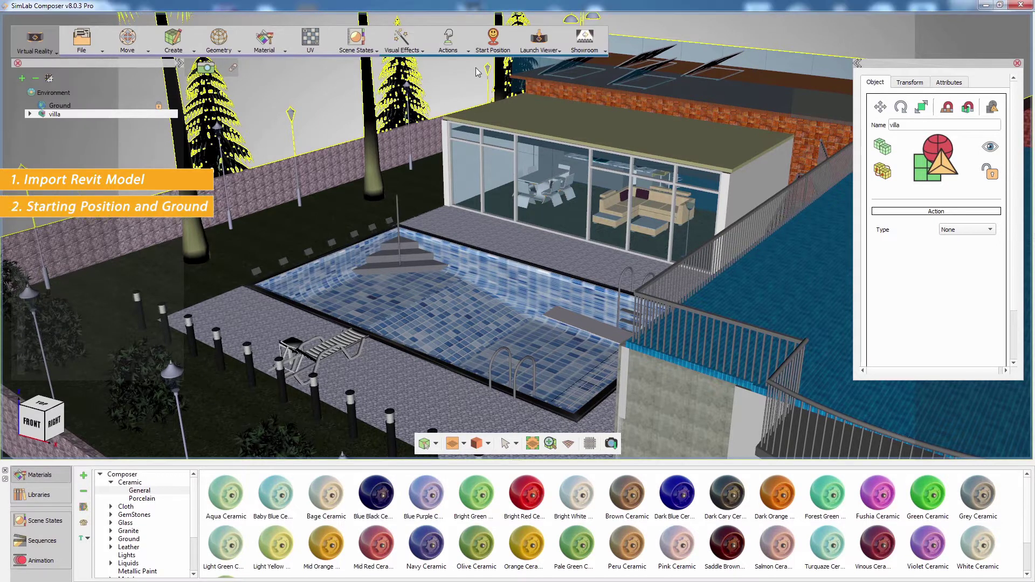
{"action": "left_click", "coordinate": [491, 47]}
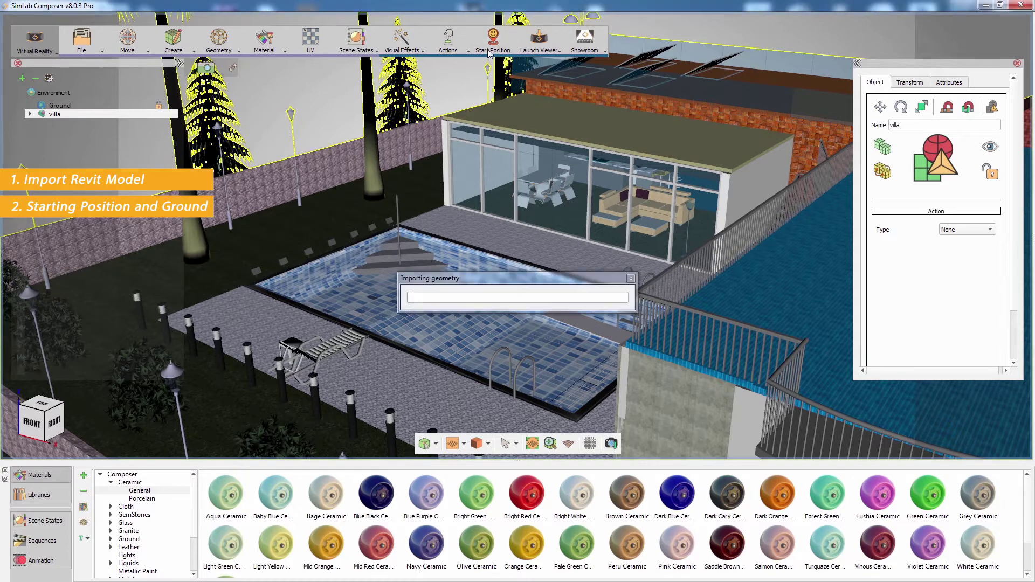
{"action": "left_click", "coordinate": [247, 310]}
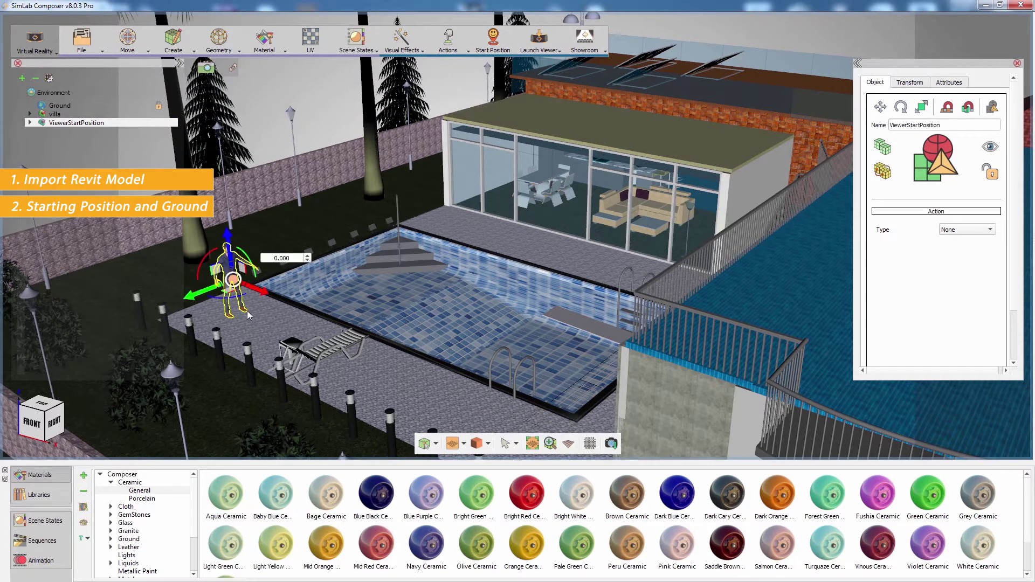
{"action": "scroll", "coordinate": [487, 296], "scroll_direction": "up", "scroll_amount": 5}
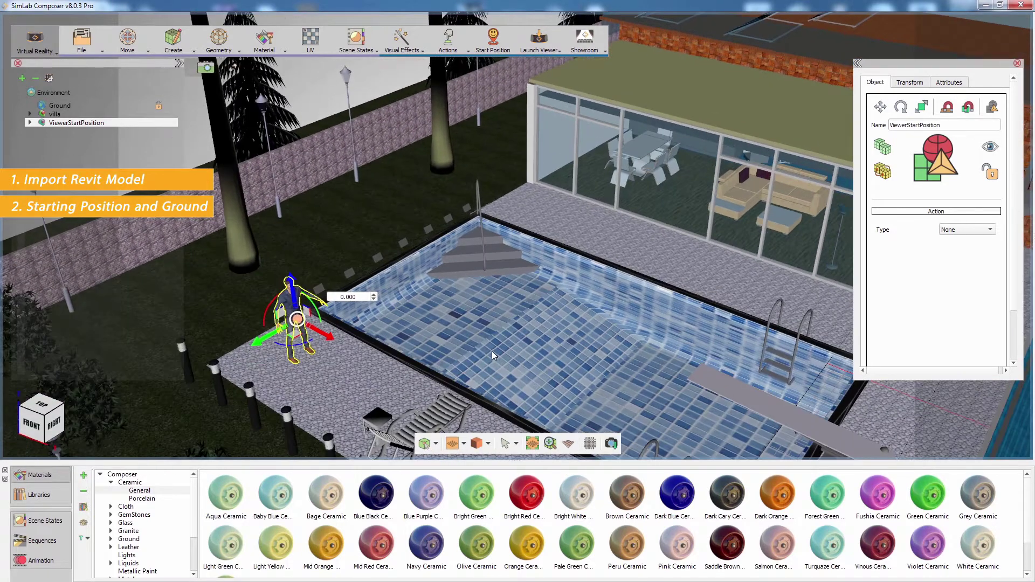
{"action": "left_click_drag", "start_coordinate": [492, 351], "coordinate": [558, 297]}
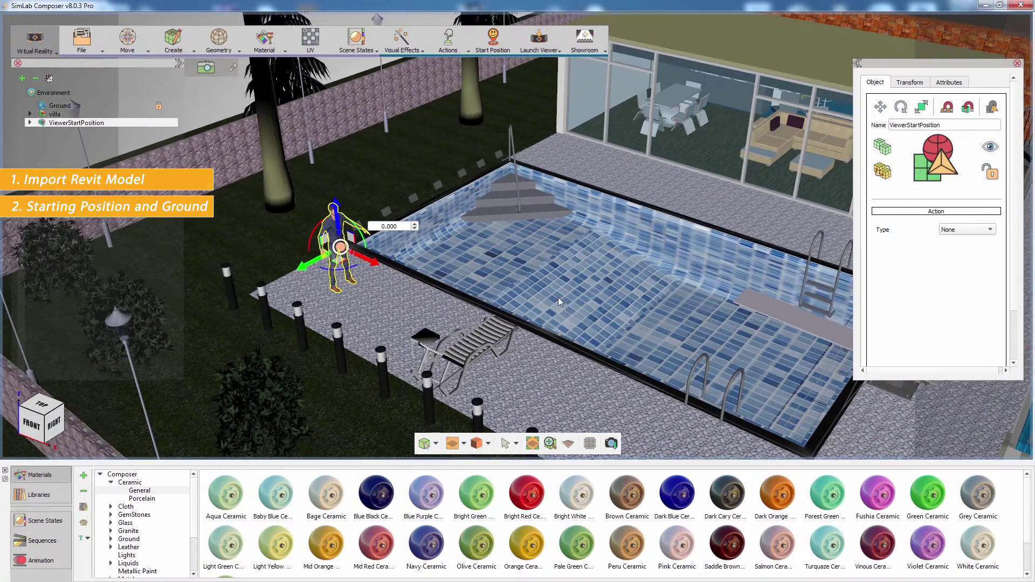
{"action": "left_click_drag", "start_coordinate": [335, 273], "coordinate": [376, 278]}
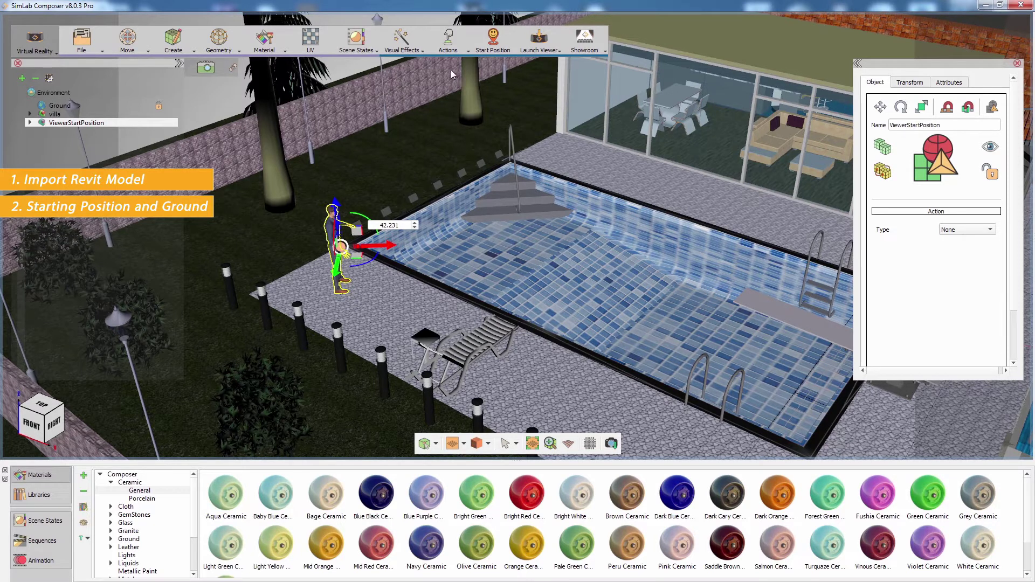
{"action": "left_click", "coordinate": [420, 52]}
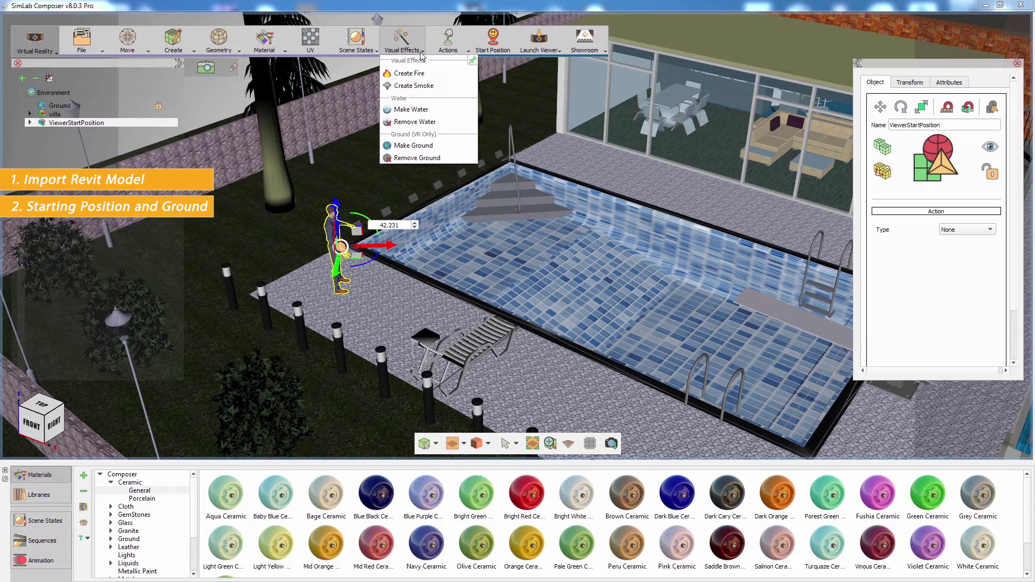
Use Make Ground to set the lawn, pool mesh and patio slab as walkable ground.
{"action": "left_click", "coordinate": [423, 147]}
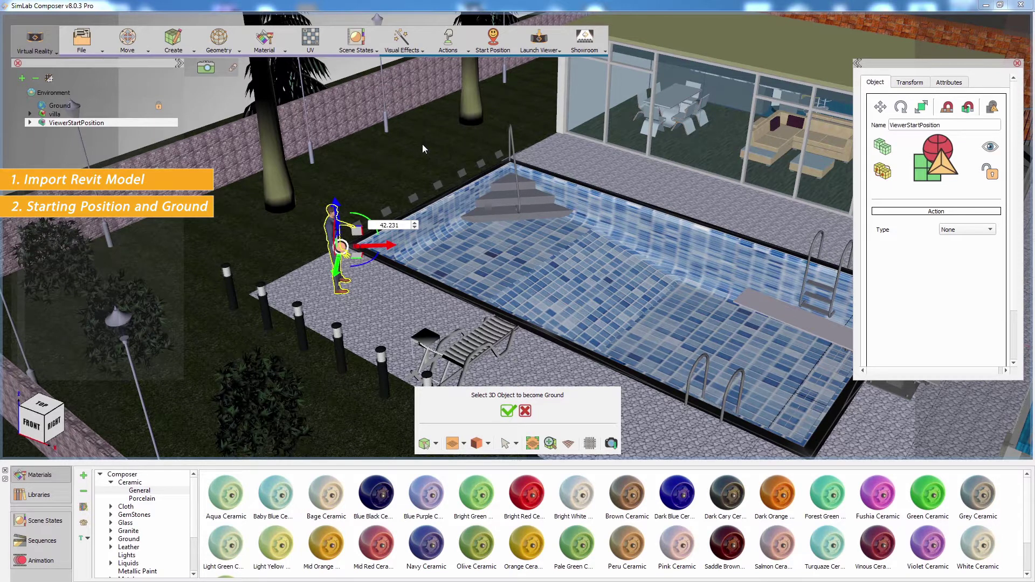
{"action": "left_click", "coordinate": [423, 145]}
{"action": "left_click", "coordinate": [387, 303], "text": "ctrl"}
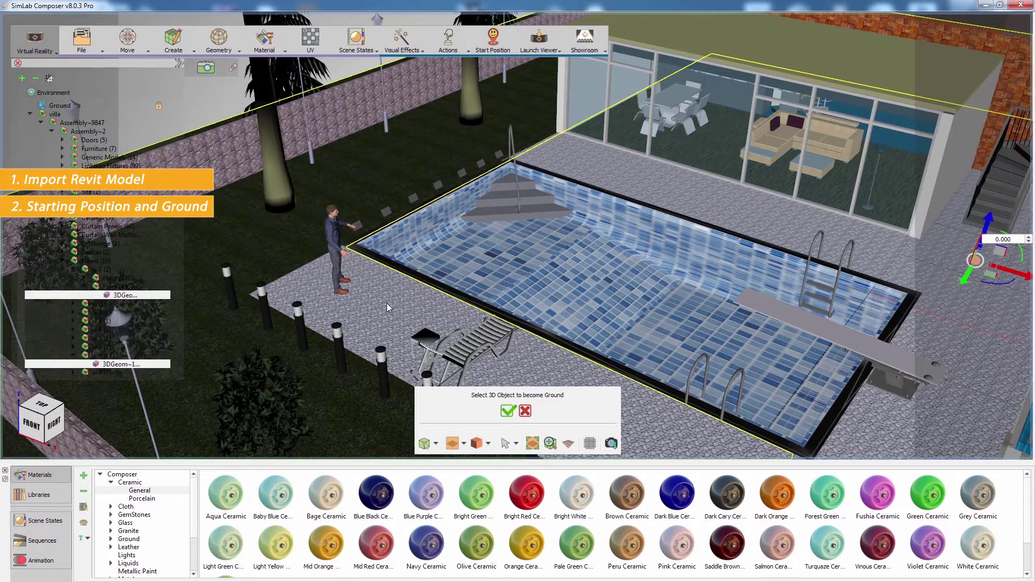
{"action": "left_click", "coordinate": [648, 180], "text": "ctrl"}
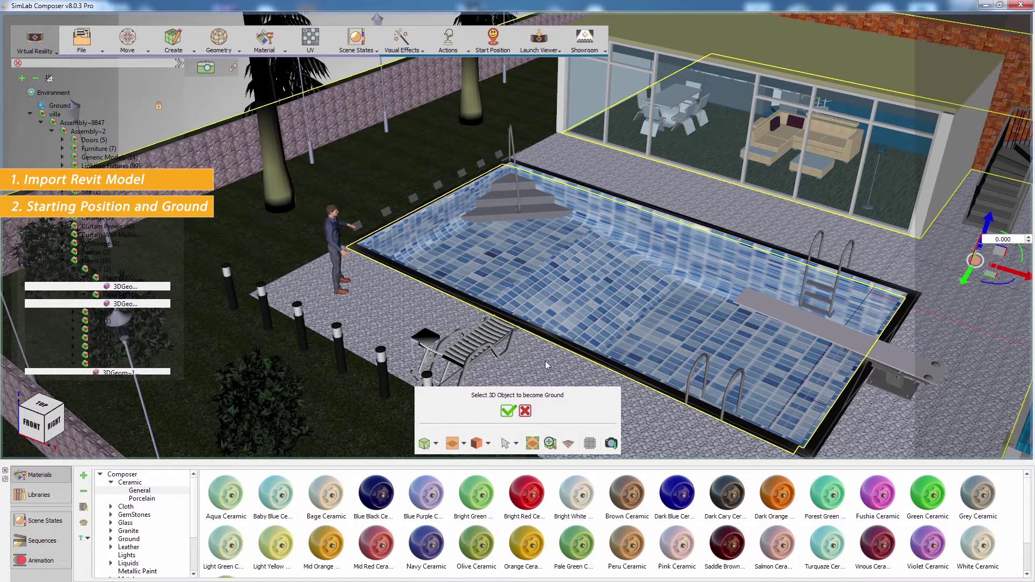
{"action": "left_click", "coordinate": [508, 411]}
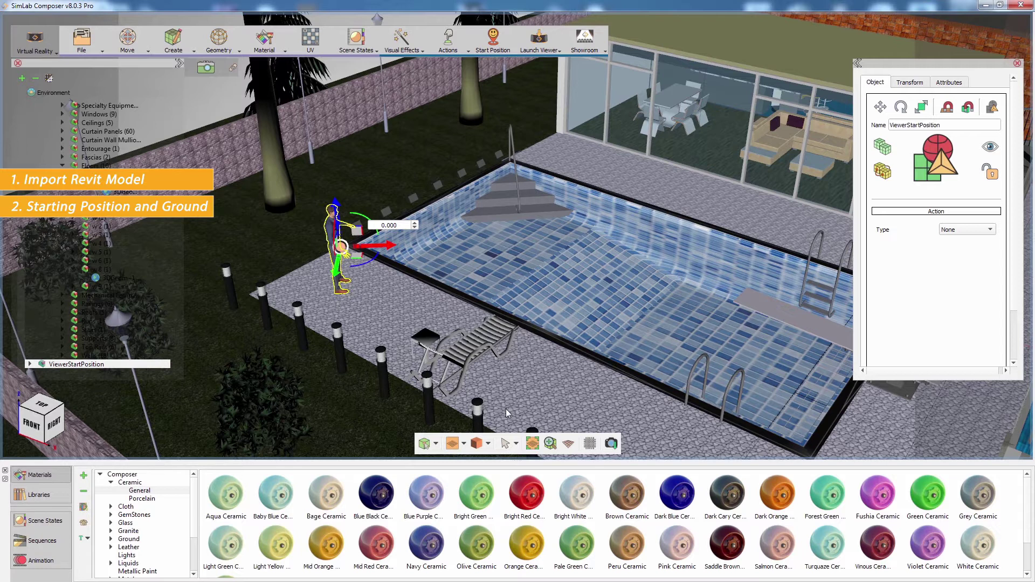
{"action": "left_click", "coordinate": [540, 47]}
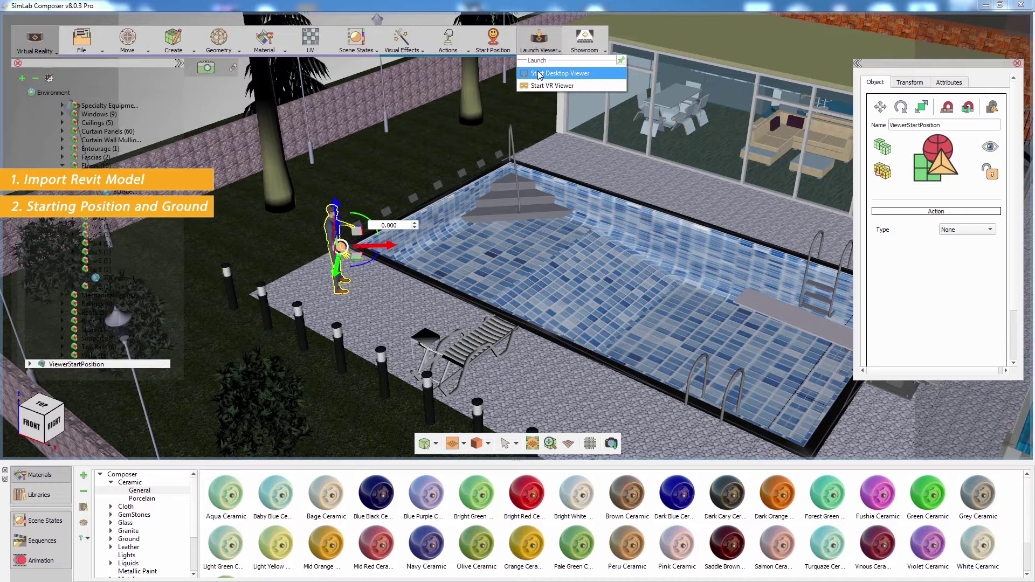
{"action": "left_click", "coordinate": [539, 74]}
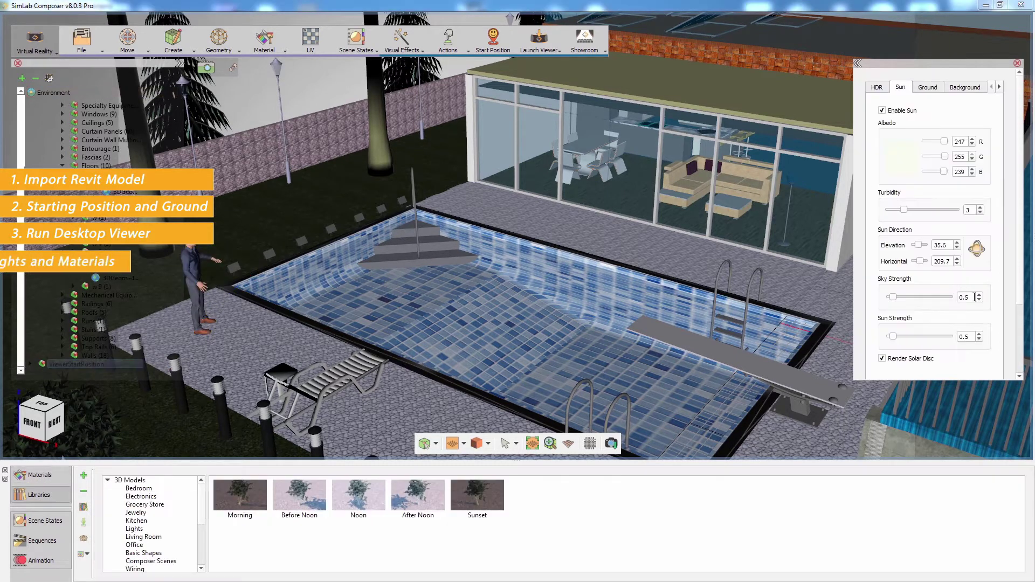
Set sky and sun strength to 1, and raise the sun to 65.6° elevation, 267.9° horizontal.
{"action": "double_click", "coordinate": [974, 298]}
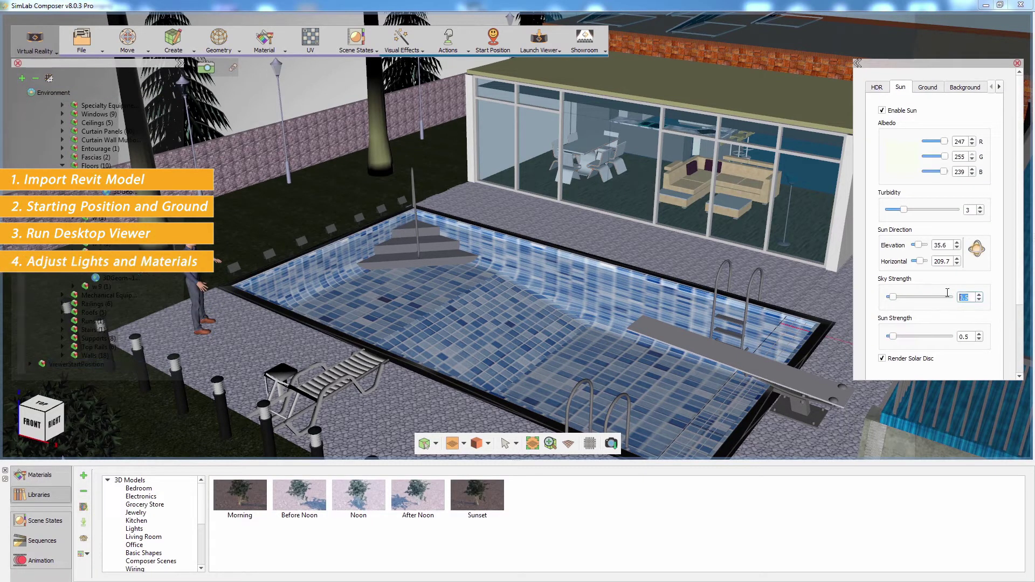
{"action": "type", "text": "1"}
{"action": "double_click", "coordinate": [965, 337]}
{"action": "type", "text": "1"}
{"action": "left_click", "coordinate": [976, 248]}
{"action": "left_click_drag", "start_coordinate": [500, 203], "coordinate": [517, 251]}
{"action": "left_click", "coordinate": [507, 416]}
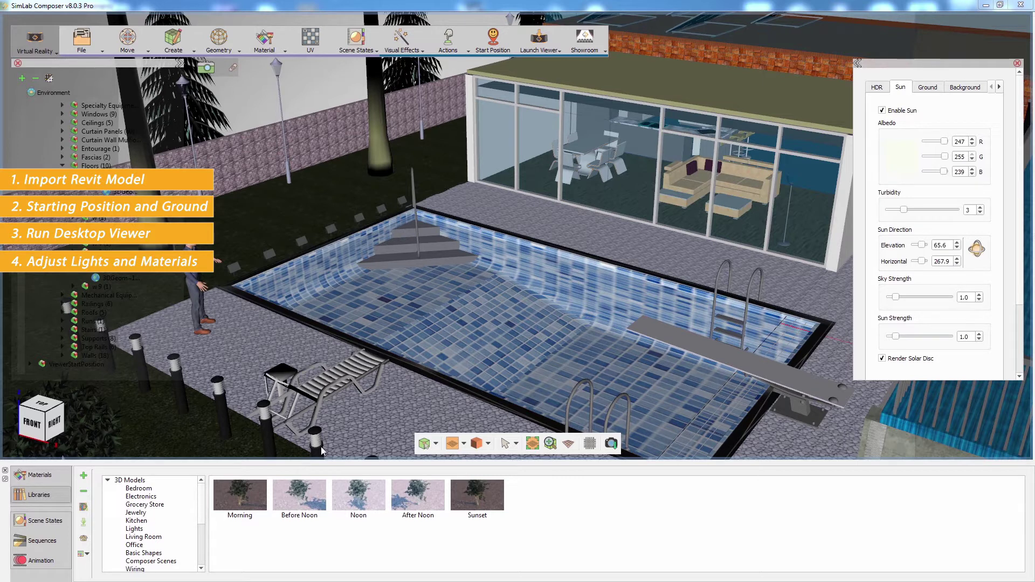
Browse the Ground materials library: General, Grass, Pebbles and Road.
{"action": "left_click", "coordinate": [60, 481]}
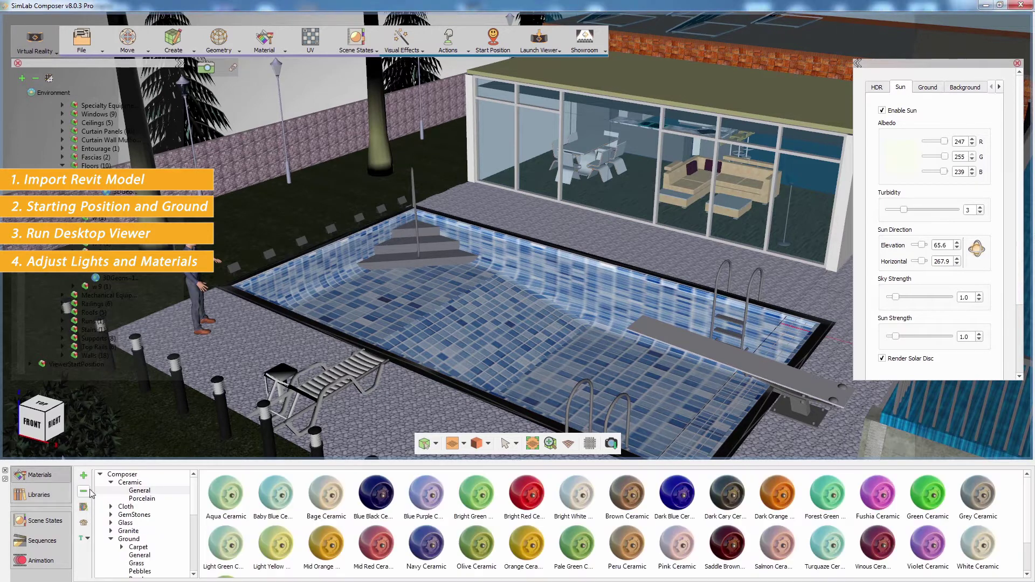
{"action": "scroll", "coordinate": [189, 496], "scroll_direction": "down", "scroll_amount": 2}
{"action": "scroll", "coordinate": [191, 510], "scroll_direction": "down", "scroll_amount": 1}
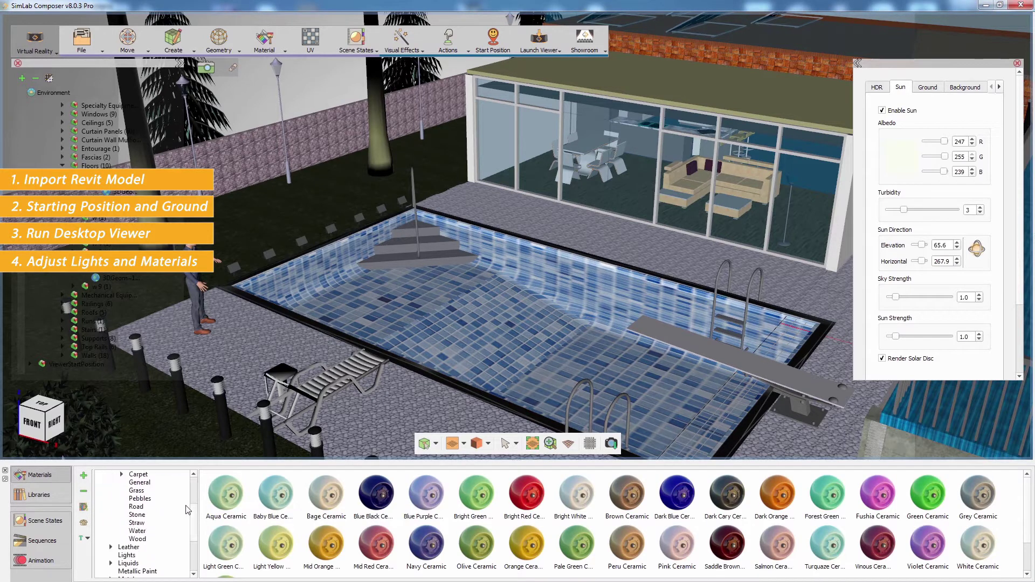
{"action": "left_click", "coordinate": [140, 483]}
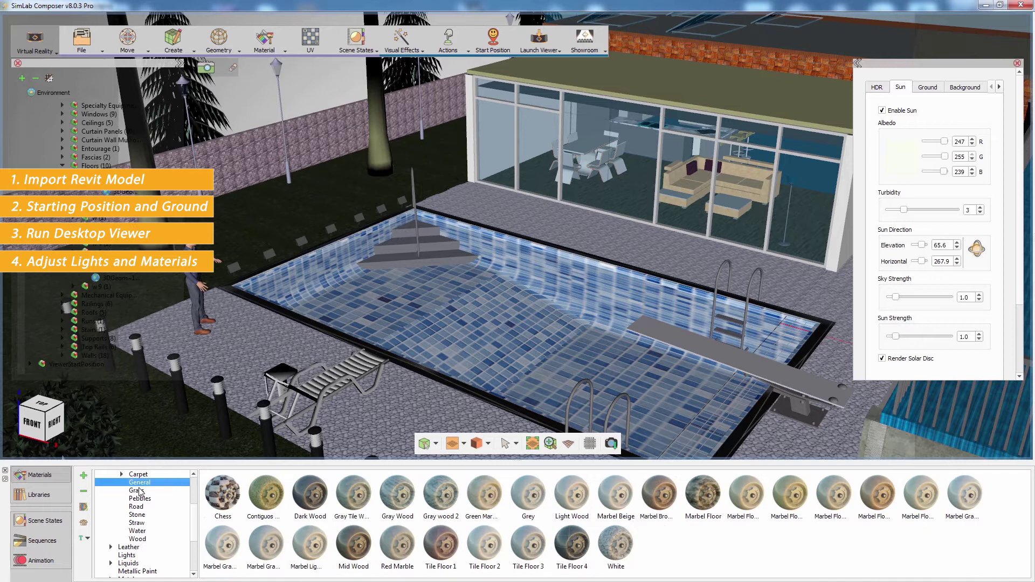
{"action": "left_click", "coordinate": [138, 491]}
{"action": "left_click", "coordinate": [139, 500]}
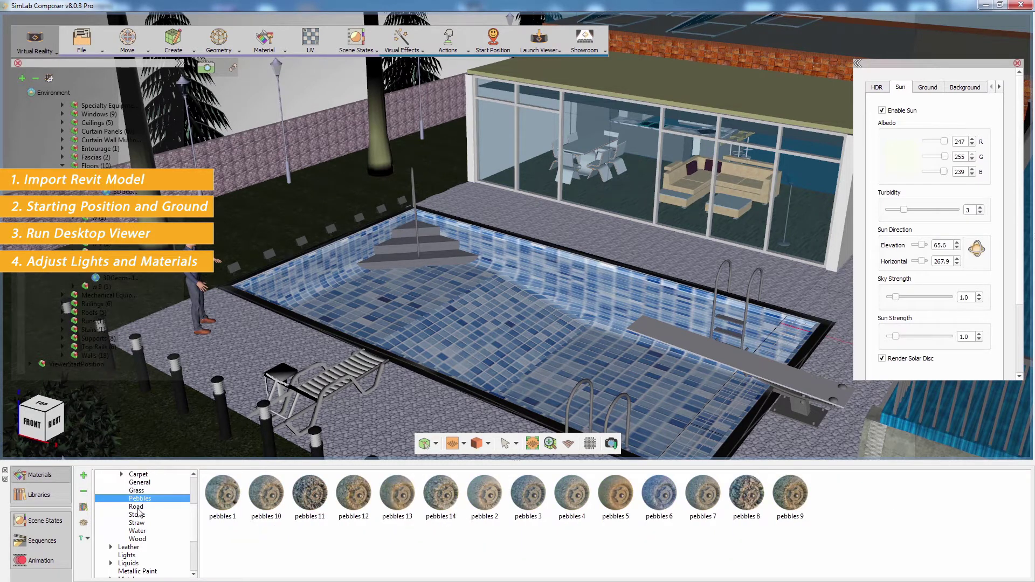
{"action": "left_click", "coordinate": [137, 508]}
{"action": "scroll", "coordinate": [141, 531], "scroll_direction": "down", "scroll_amount": 1}
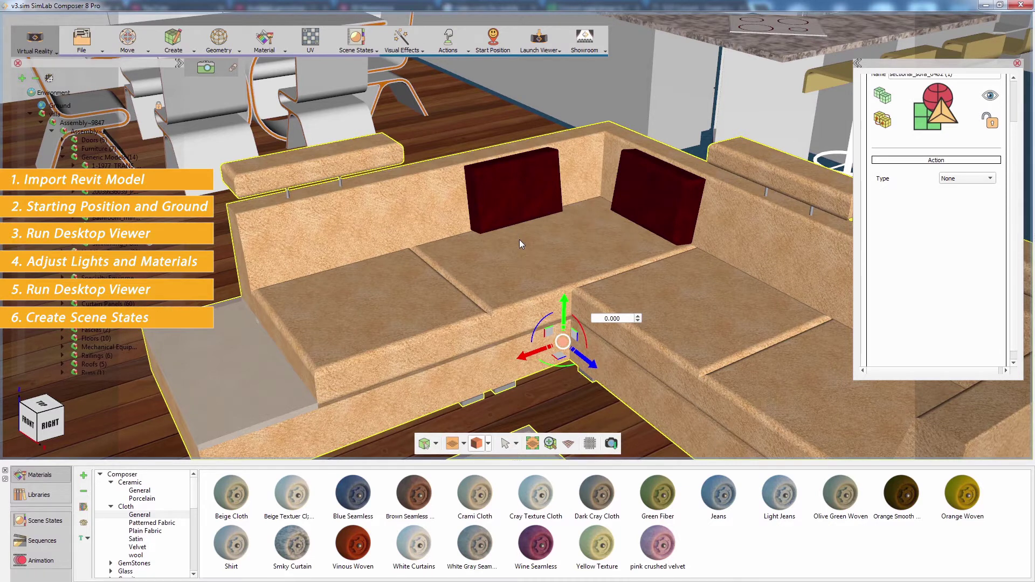
Capture a new scene state excluding transforms, lights, visibility, camera and environment.
{"action": "left_click", "coordinate": [375, 50]}
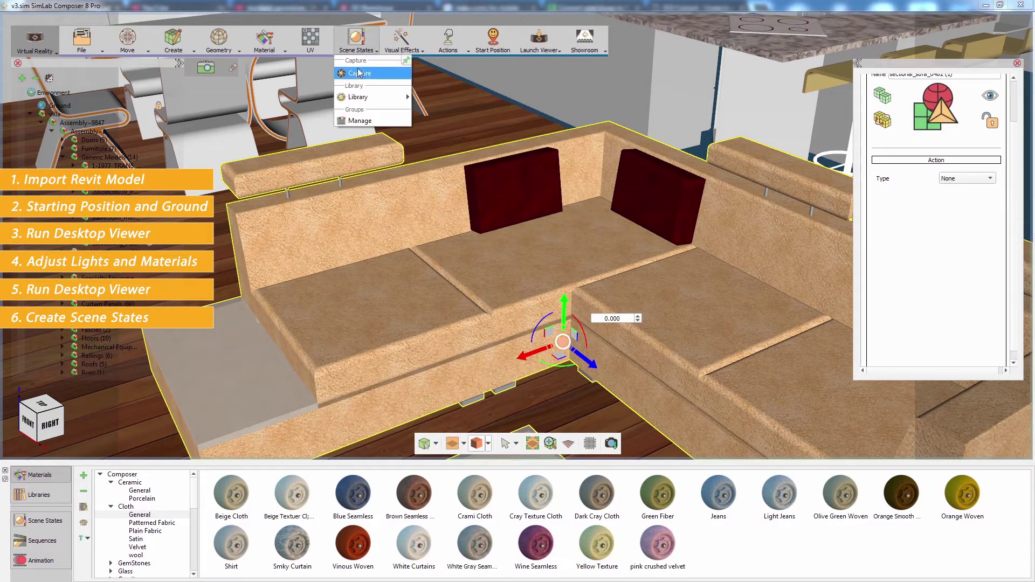
{"action": "left_click", "coordinate": [358, 69]}
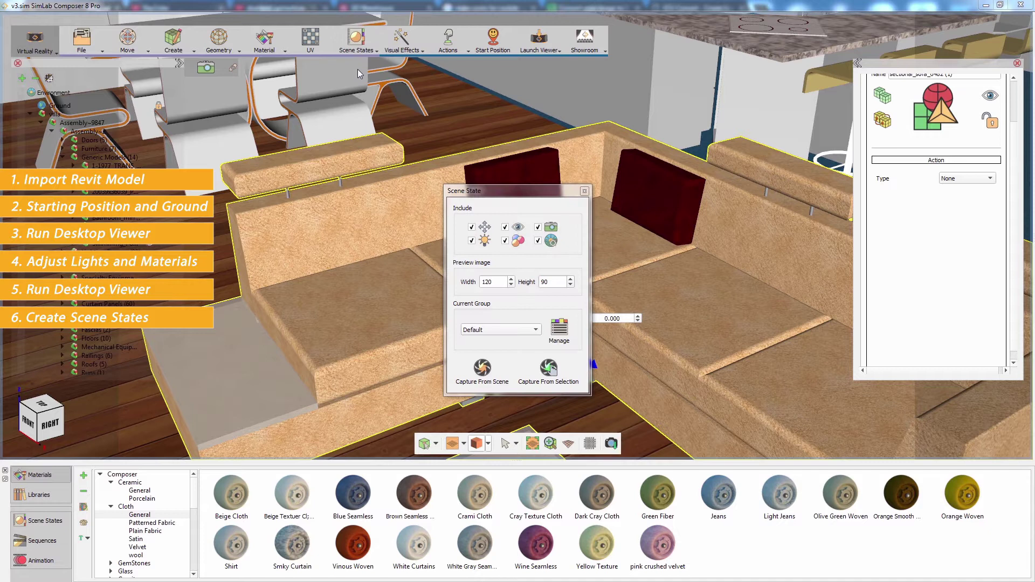
{"action": "left_click", "coordinate": [471, 240]}
{"action": "left_click", "coordinate": [471, 227]}
{"action": "left_click", "coordinate": [505, 227]}
{"action": "left_click", "coordinate": [538, 227]}
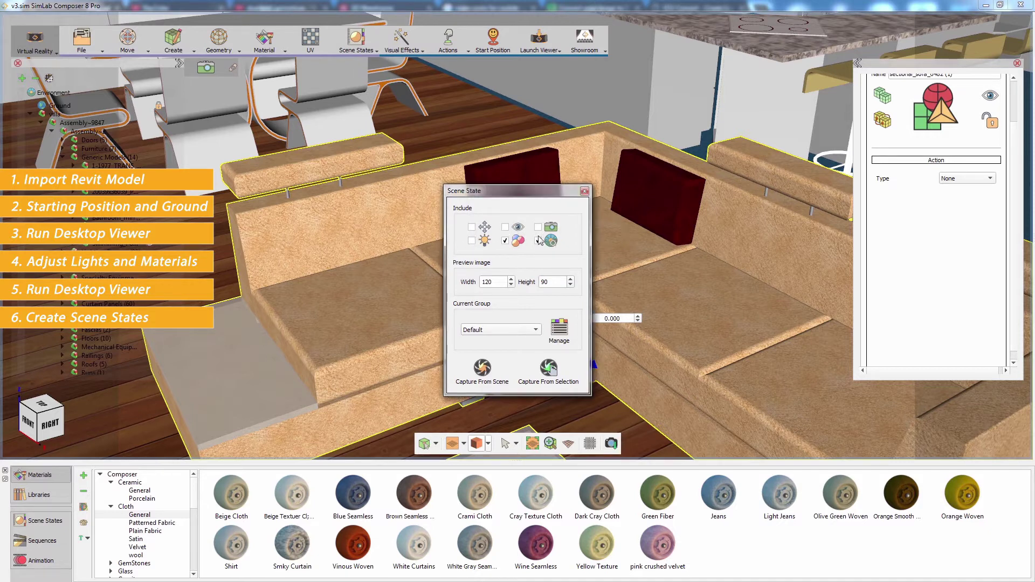
{"action": "left_click", "coordinate": [538, 240]}
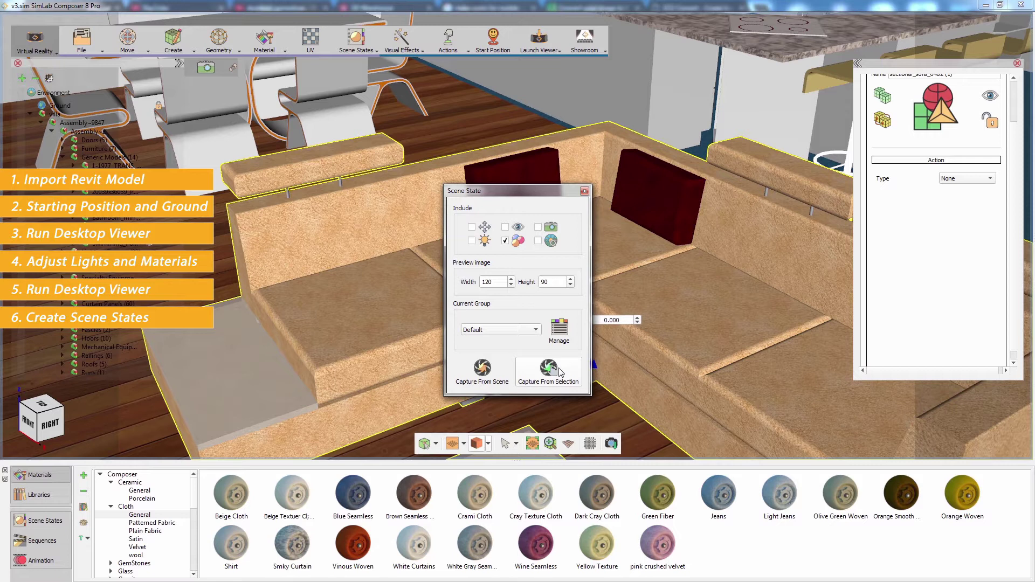
{"action": "left_click_drag", "start_coordinate": [512, 194], "coordinate": [746, 189]}
Apply Cray Texture Cloth, then Crami Cloth, to the sofa's fabric.
{"action": "left_click", "coordinate": [608, 402]}
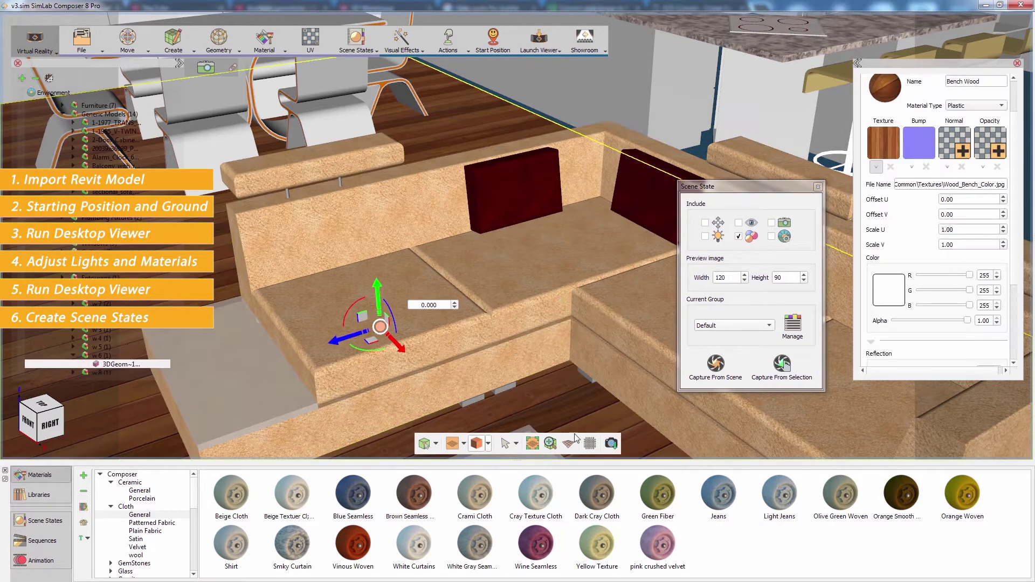
{"action": "left_click_drag", "start_coordinate": [617, 354], "coordinate": [617, 354]}
{"action": "left_click", "coordinate": [617, 353]}
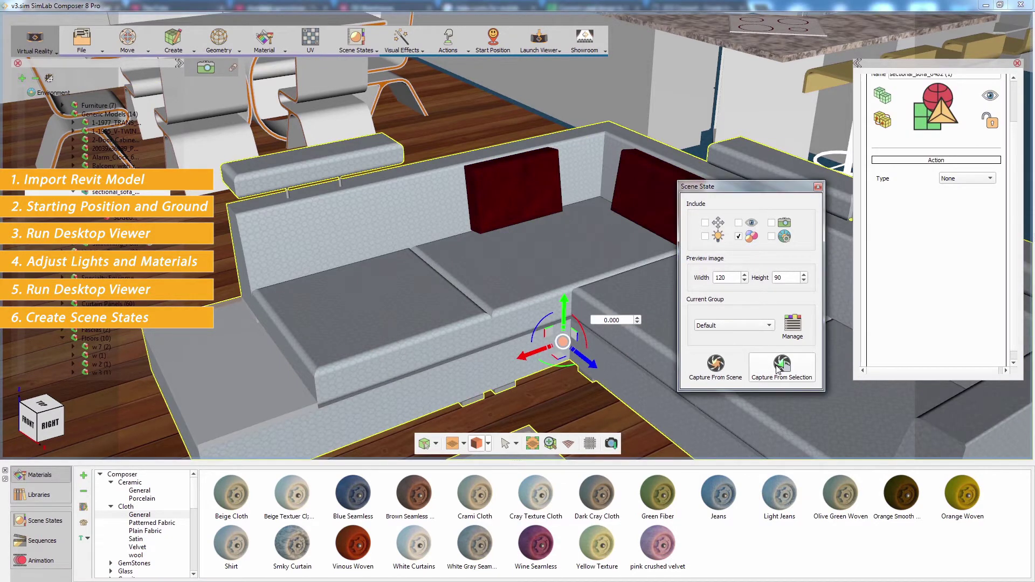
{"action": "left_click", "coordinate": [620, 423]}
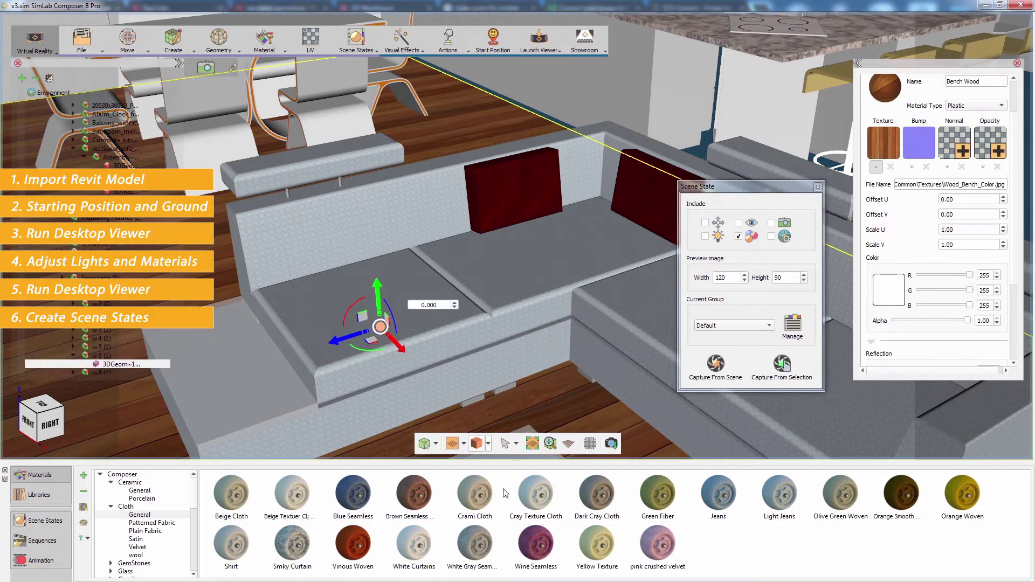
{"action": "left_click_drag", "start_coordinate": [474, 494], "coordinate": [551, 368]}
Set the sofa's Action Type to Multi Actions and add a Scene State action for Scene1.
{"action": "left_click", "coordinate": [638, 321]}
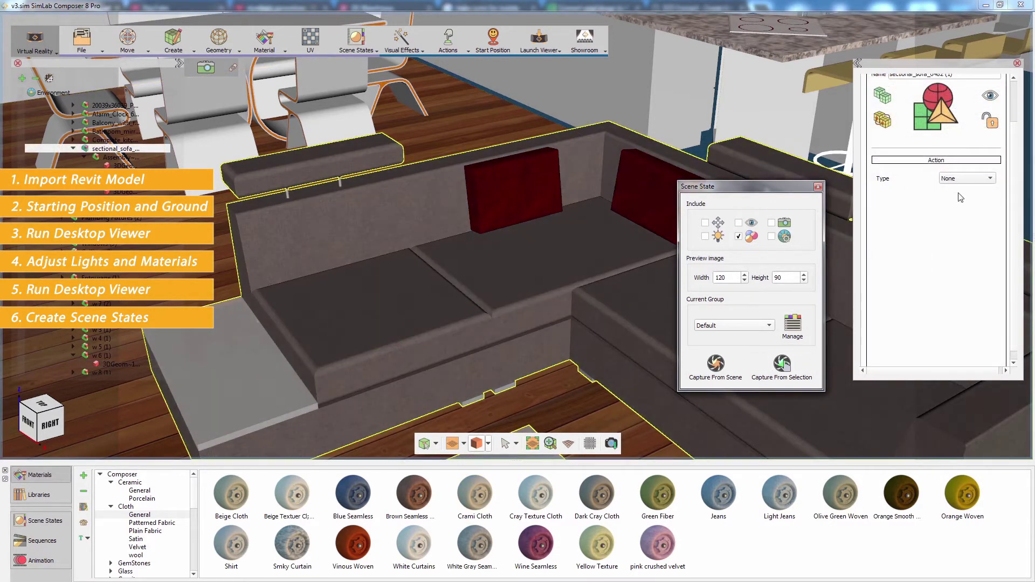
{"action": "left_click", "coordinate": [965, 179]}
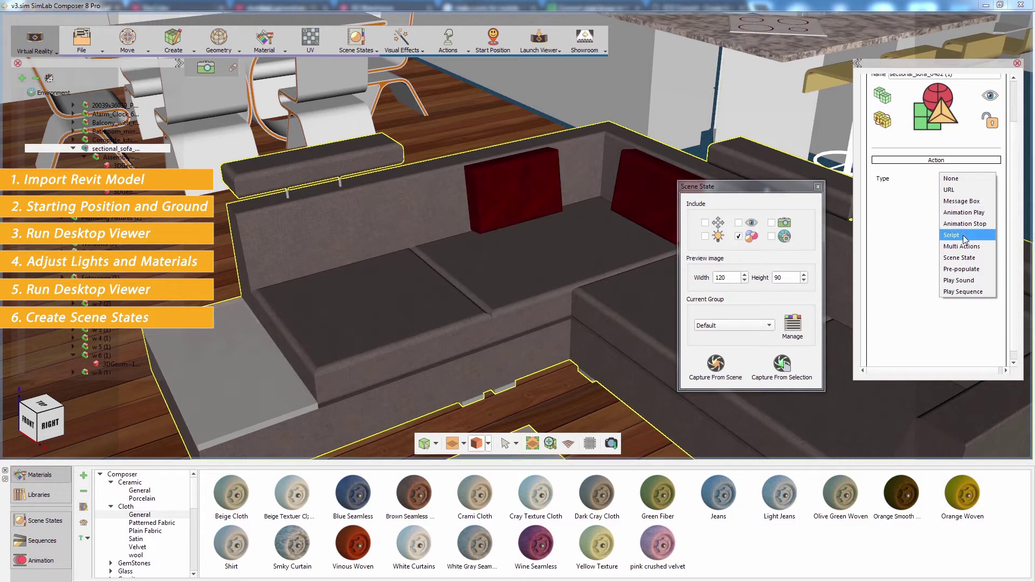
{"action": "left_click", "coordinate": [965, 246]}
{"action": "left_click", "coordinate": [965, 193]}
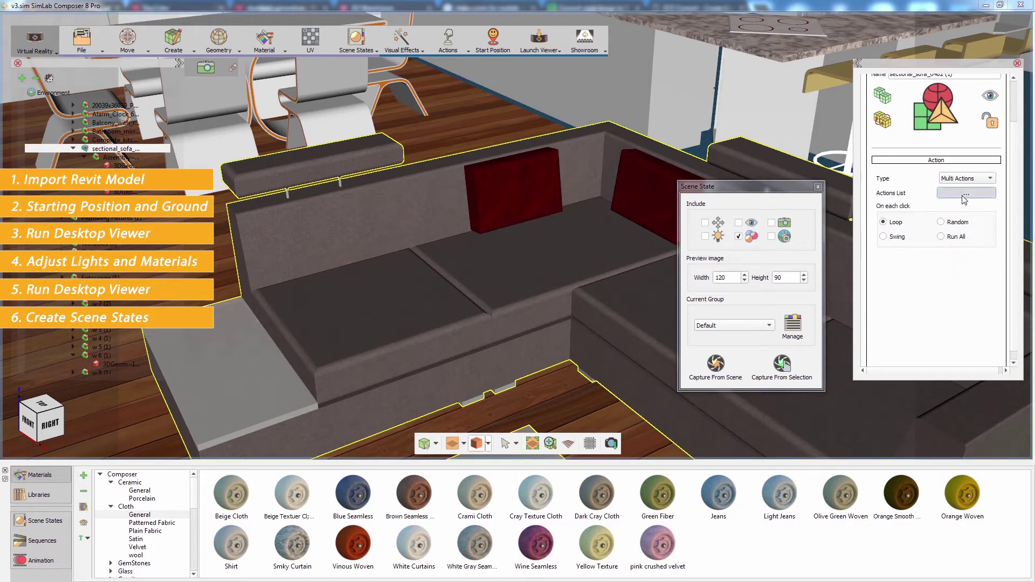
{"action": "left_click", "coordinate": [626, 223]}
{"action": "left_click", "coordinate": [557, 205]}
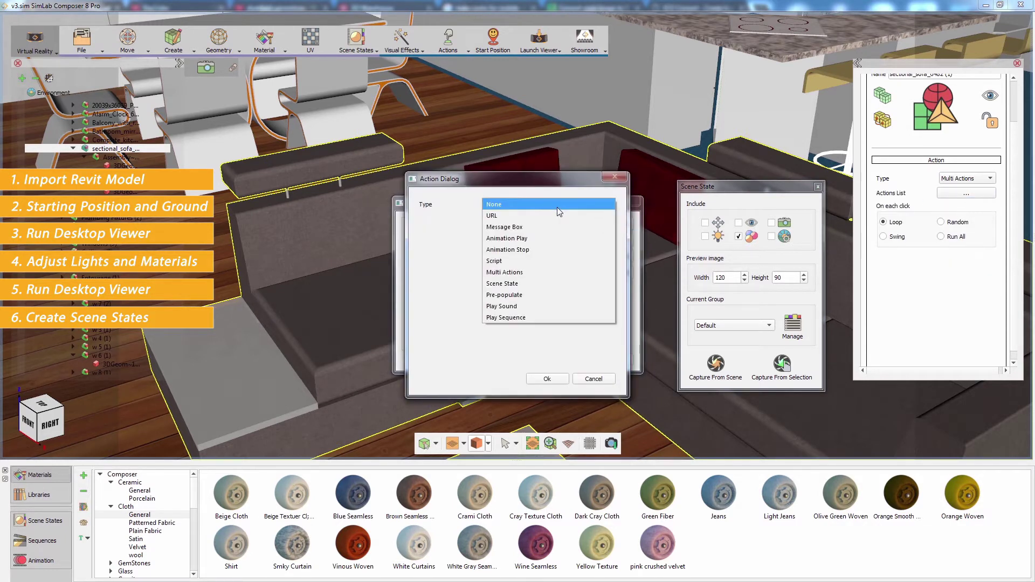
{"action": "left_click", "coordinate": [510, 284]}
{"action": "left_click", "coordinate": [147, 519]}
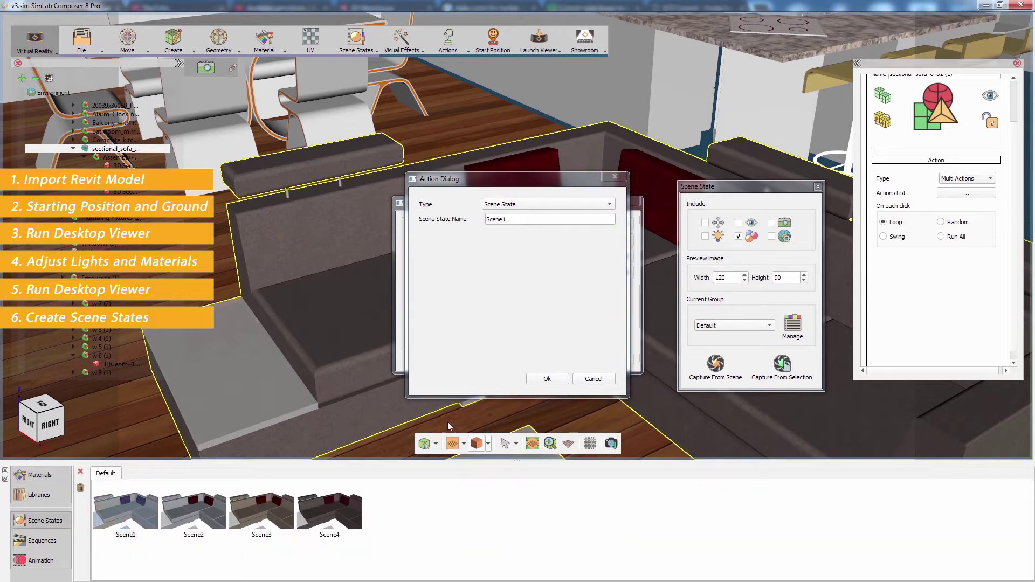
{"action": "left_click", "coordinate": [546, 378]}
Add Scene State actions for Scene2 and Scene3 to the sofa's action list.
{"action": "left_click", "coordinate": [618, 229]}
{"action": "left_click", "coordinate": [606, 204]}
{"action": "left_click", "coordinate": [511, 284]}
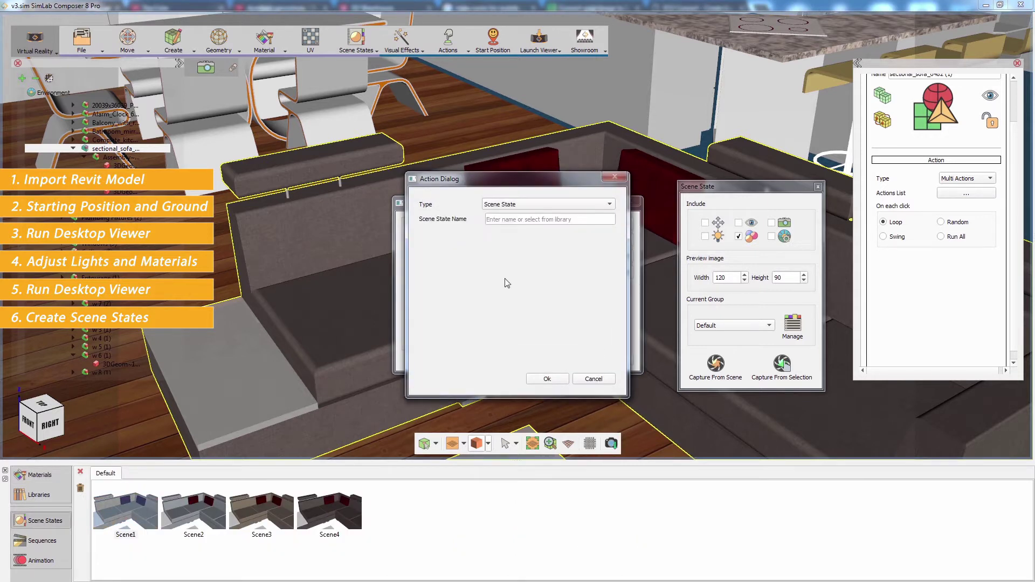
{"action": "left_click", "coordinate": [193, 511]}
{"action": "left_click", "coordinate": [547, 378]}
{"action": "left_click", "coordinate": [626, 224]}
{"action": "left_click", "coordinate": [607, 204]}
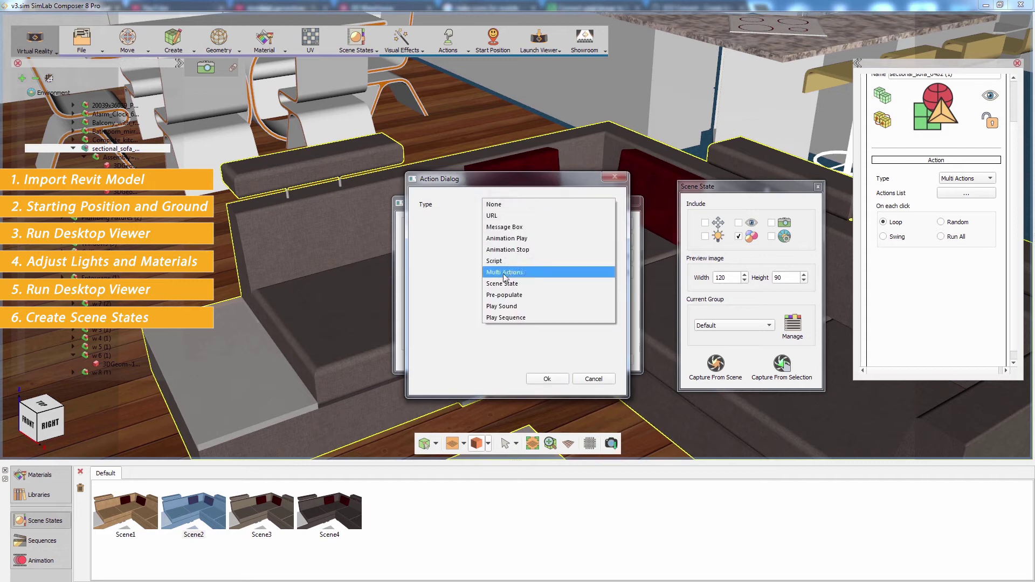
{"action": "left_click", "coordinate": [509, 280]}
{"action": "left_click", "coordinate": [261, 511]}
{"action": "left_click", "coordinate": [547, 378]}
Add a Scene4 Scene State action and confirm the sofa's looping action list.
{"action": "left_click", "coordinate": [626, 223]}
{"action": "left_click", "coordinate": [606, 205]}
{"action": "left_click", "coordinate": [511, 283]}
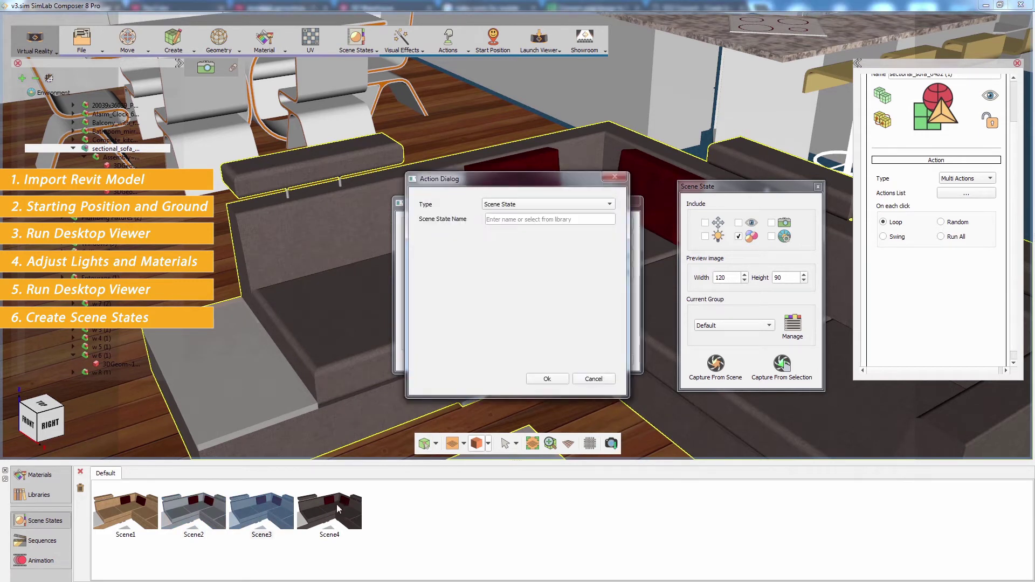
{"action": "left_click", "coordinate": [336, 509]}
{"action": "left_click", "coordinate": [547, 379]}
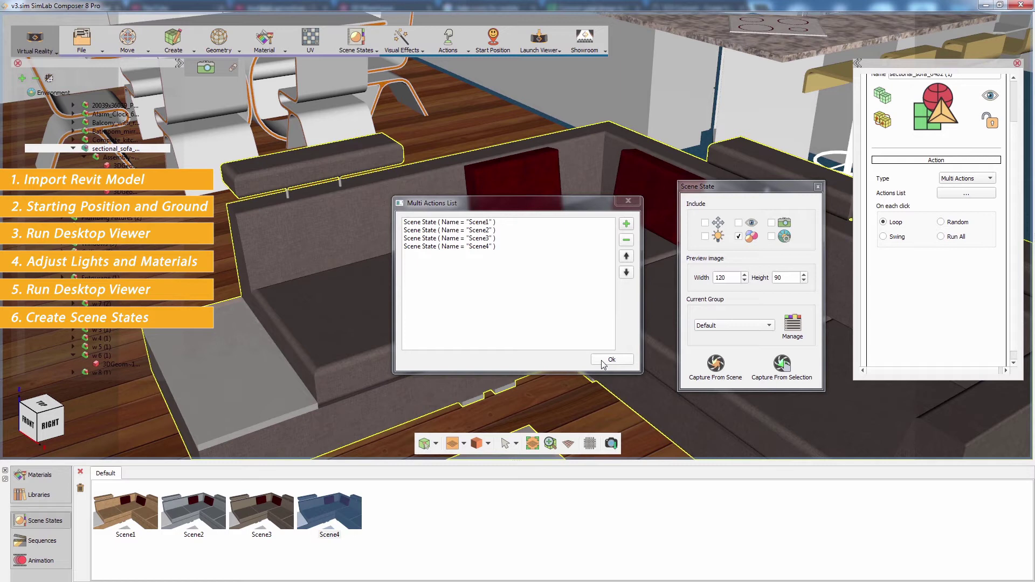
{"action": "left_click", "coordinate": [611, 359]}
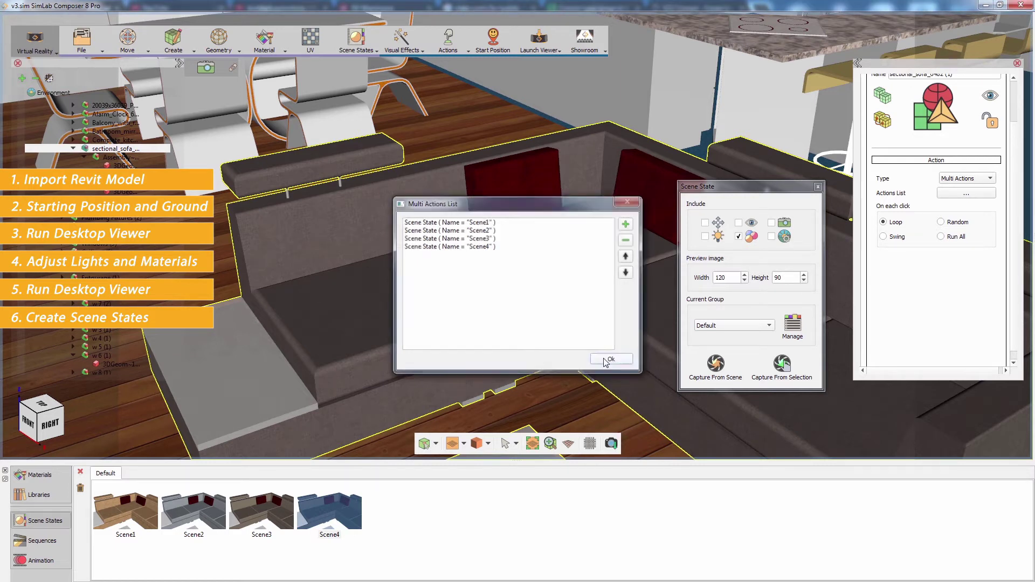
Start the desktop viewer to test clicking the sofa through its scene states.
{"action": "left_click", "coordinate": [539, 46]}
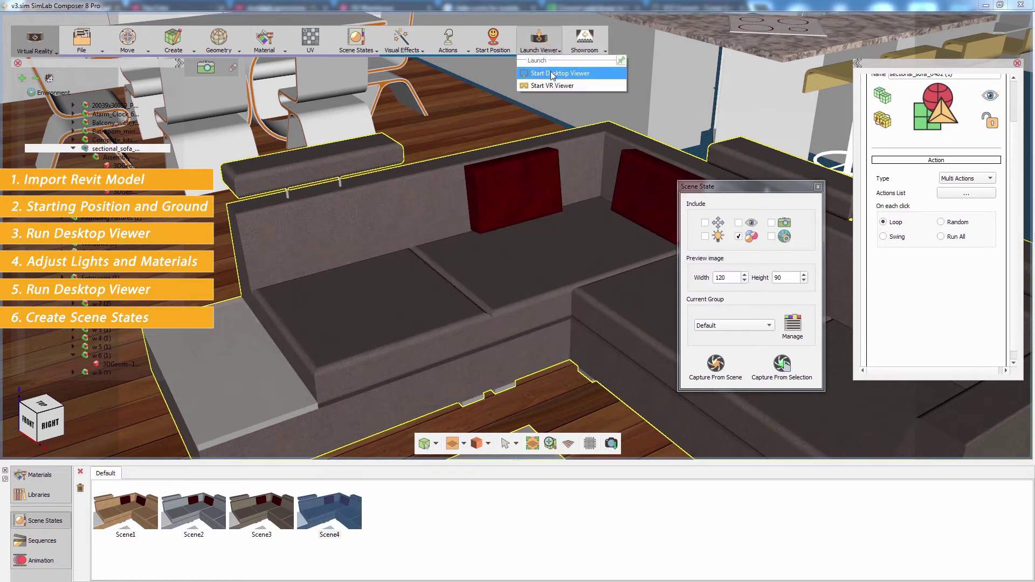
{"action": "left_click", "coordinate": [552, 73]}
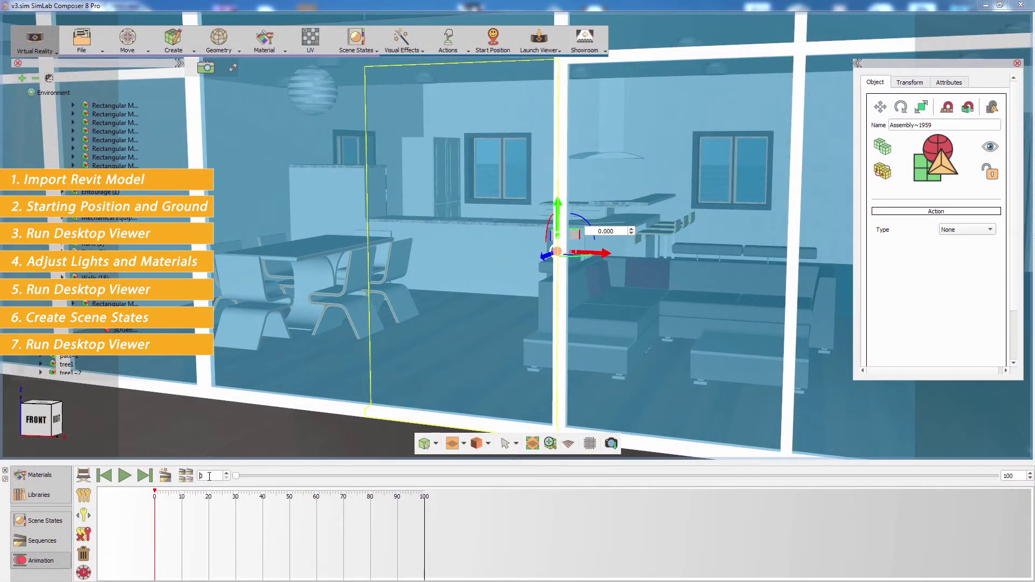
At frame 10, rotate the glass door open about its edge.
{"action": "type", "text": "10"}
{"action": "key", "text": "Return"}
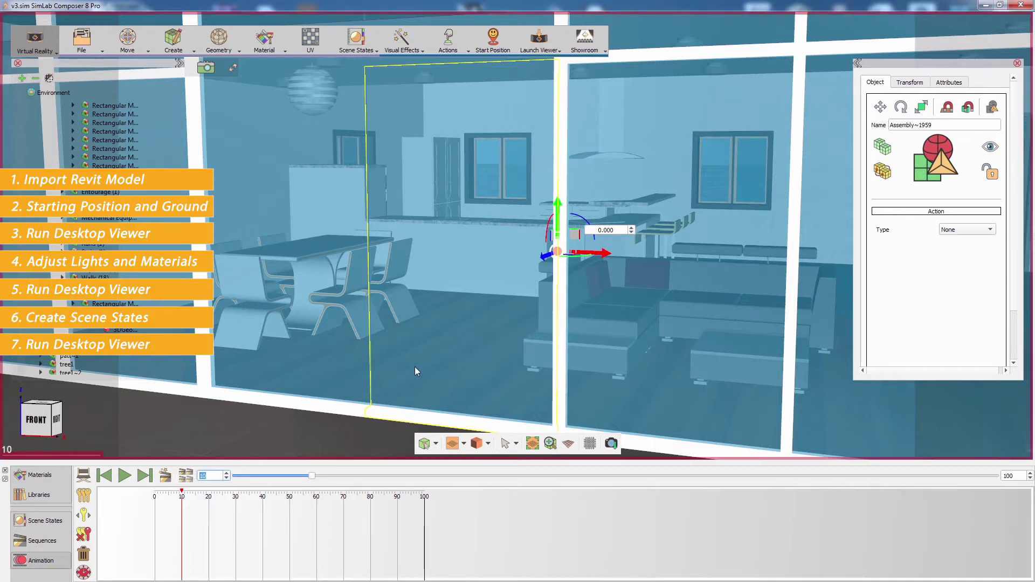
{"action": "left_click_drag", "start_coordinate": [578, 266], "coordinate": [487, 270]}
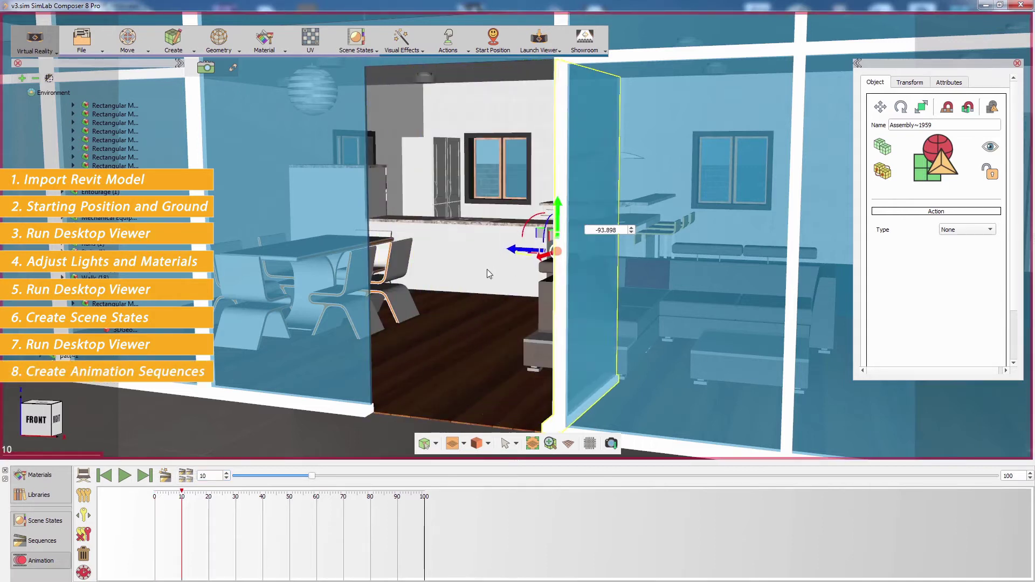
Turn the door's keyframes into the door1 sequence with a reversed copy, deleting the keyframes.
{"action": "left_click_drag", "start_coordinate": [240, 530], "coordinate": [142, 496]}
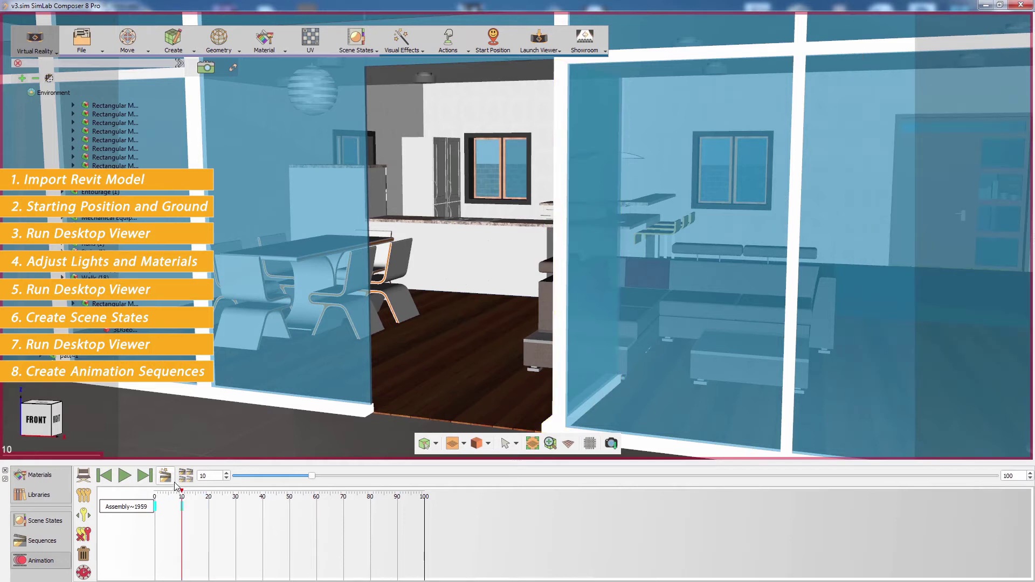
{"action": "left_click", "coordinate": [169, 478]}
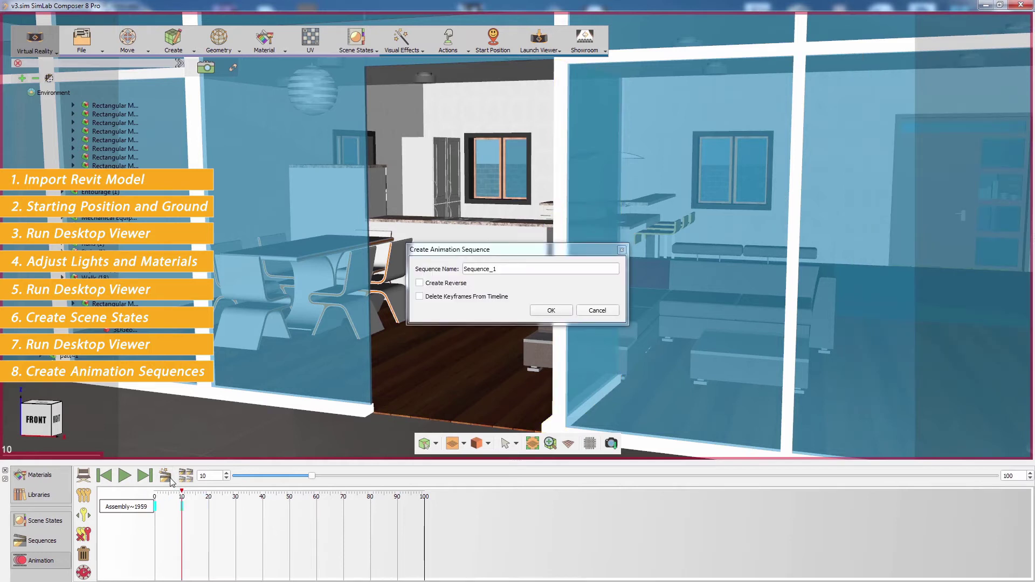
{"action": "left_click", "coordinate": [436, 286]}
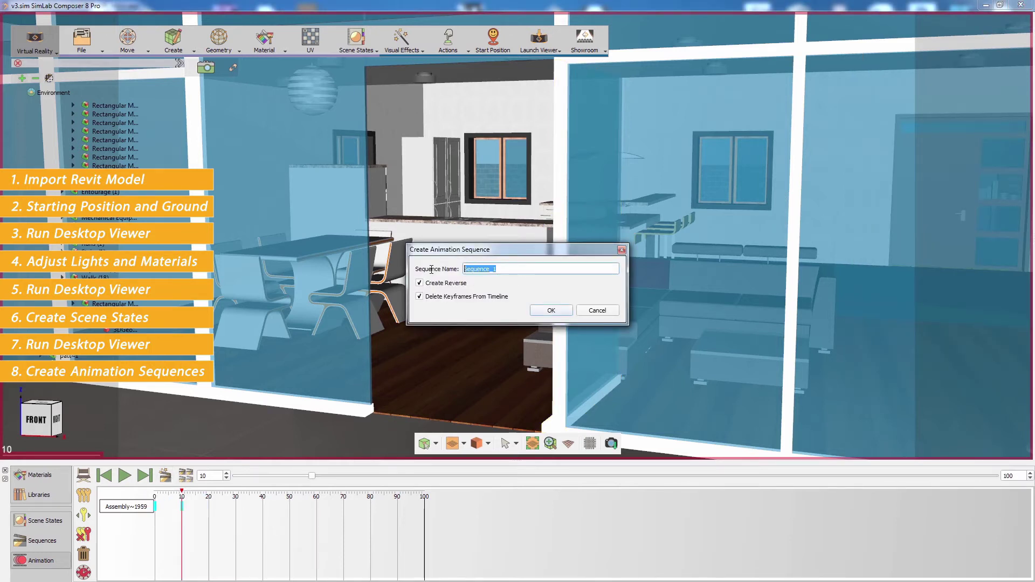
{"action": "type", "text": "doo"}
{"action": "key", "text": "Return"}
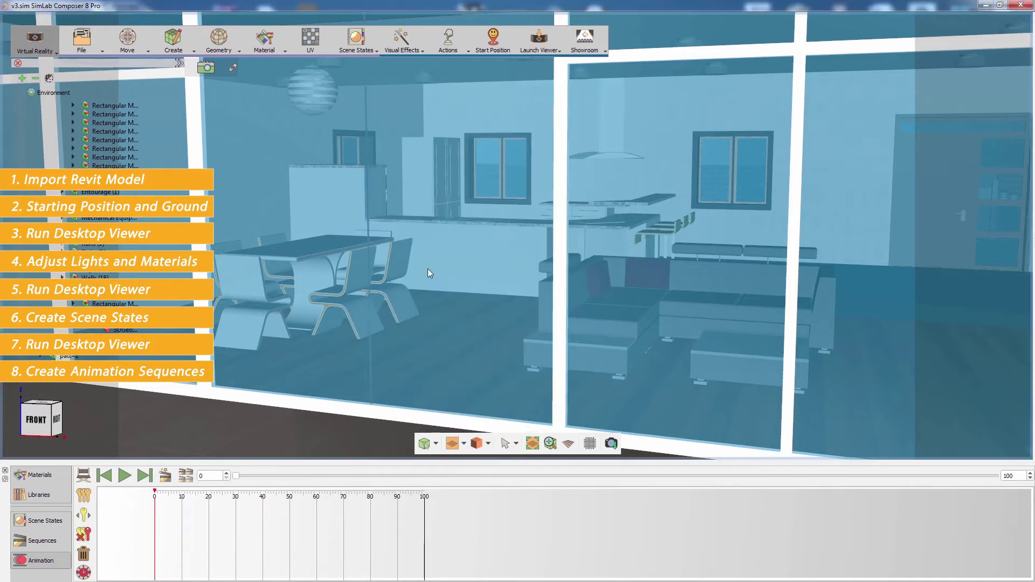
Give the glass door a Multi Actions click action whose first action plays door1.
{"action": "left_click", "coordinate": [428, 269]}
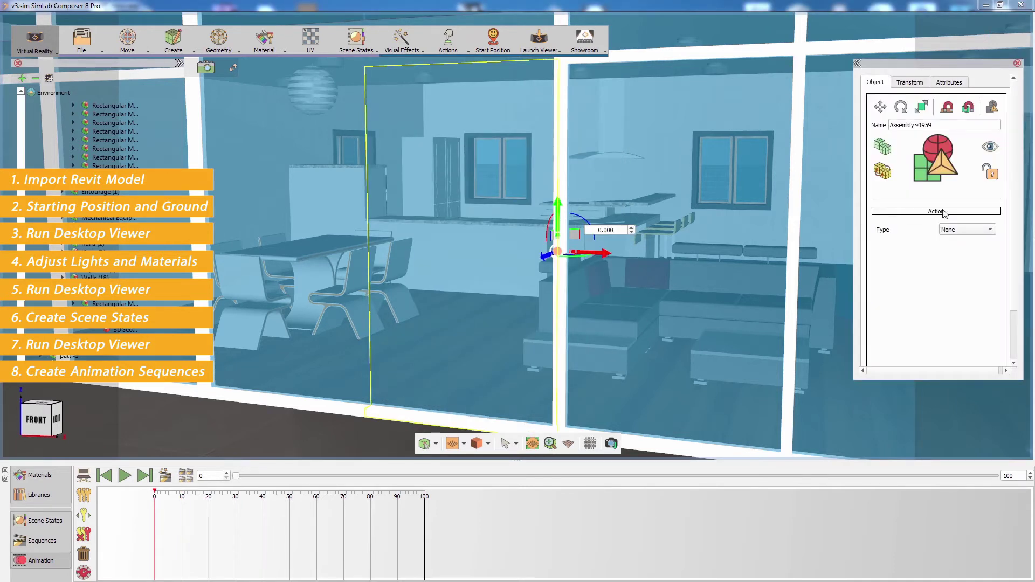
{"action": "left_click", "coordinate": [958, 232]}
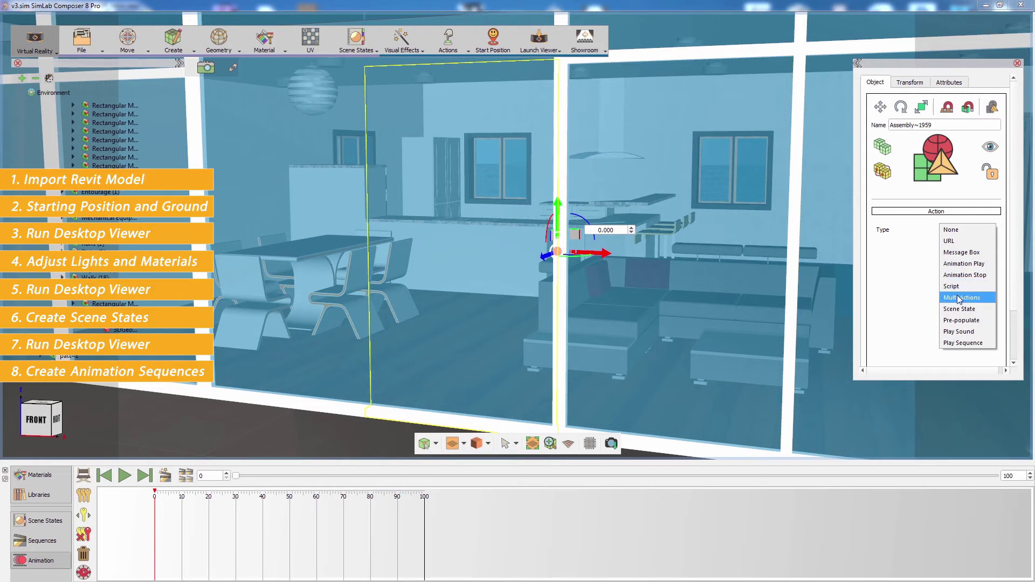
{"action": "left_click", "coordinate": [959, 297]}
{"action": "left_click", "coordinate": [945, 245]}
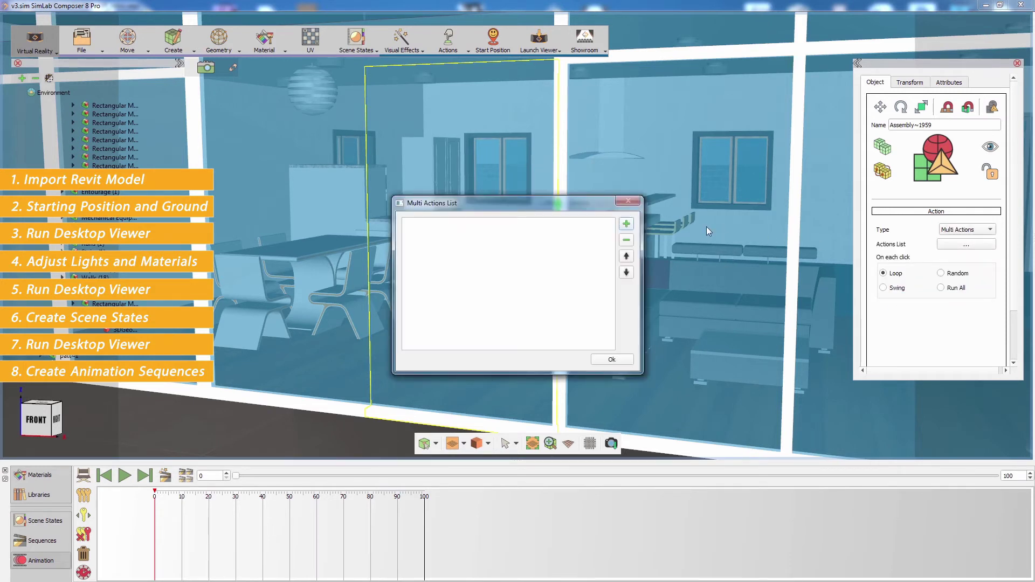
{"action": "left_click", "coordinate": [626, 223]}
{"action": "left_click", "coordinate": [580, 207]}
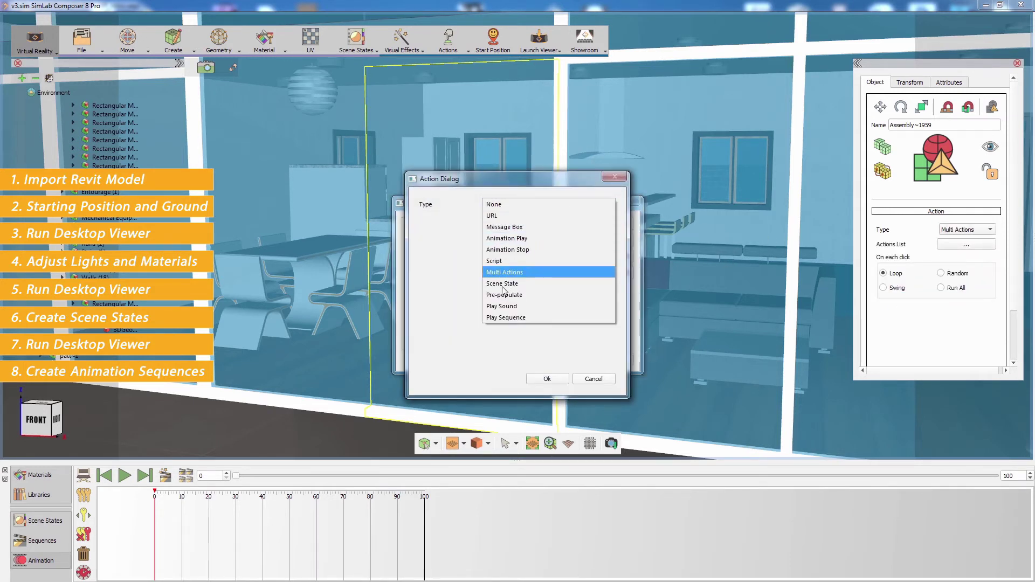
{"action": "left_click", "coordinate": [501, 318]}
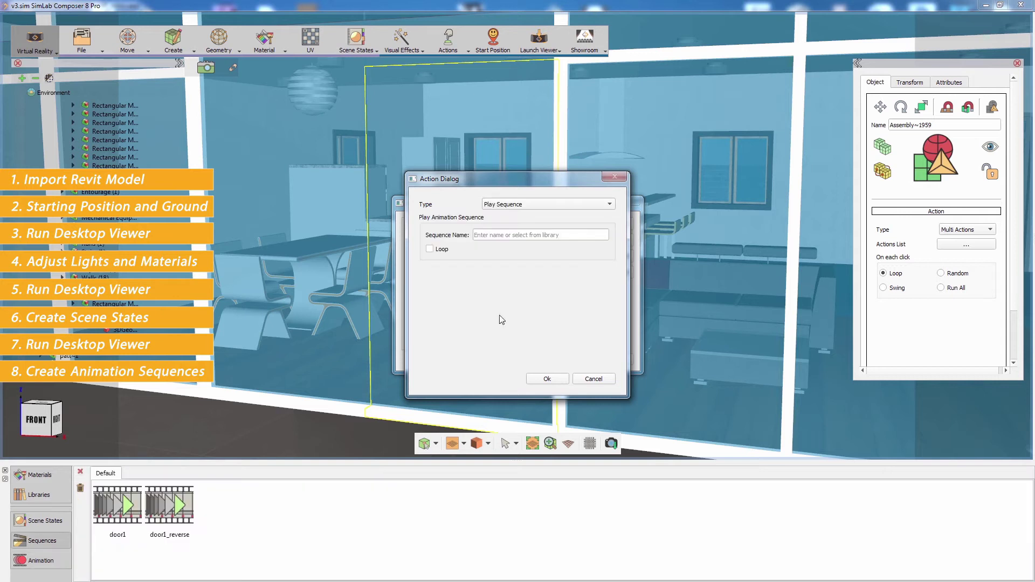
{"action": "left_click", "coordinate": [120, 515]}
{"action": "left_click", "coordinate": [536, 378]}
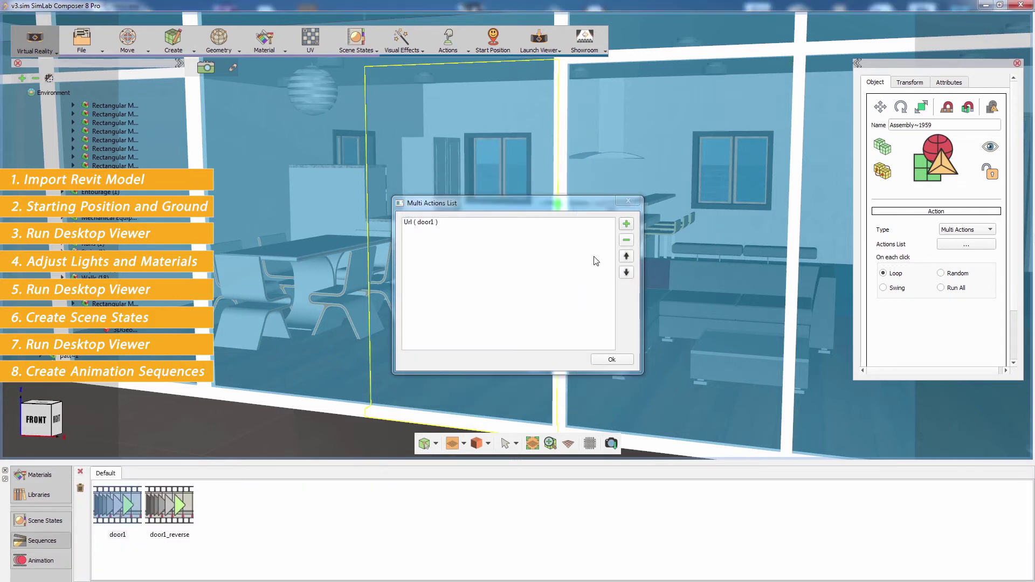
Add a Play Sequence action for door1_reverse and confirm the door's action list.
{"action": "left_click", "coordinate": [624, 227]}
{"action": "left_click", "coordinate": [523, 208]}
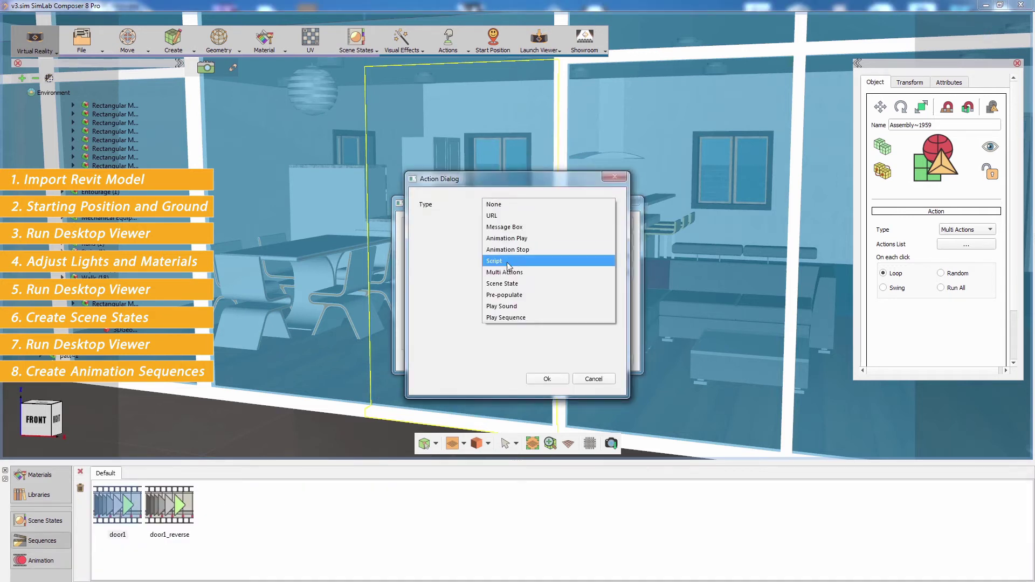
{"action": "left_click", "coordinate": [500, 317]}
{"action": "left_click", "coordinate": [174, 511]}
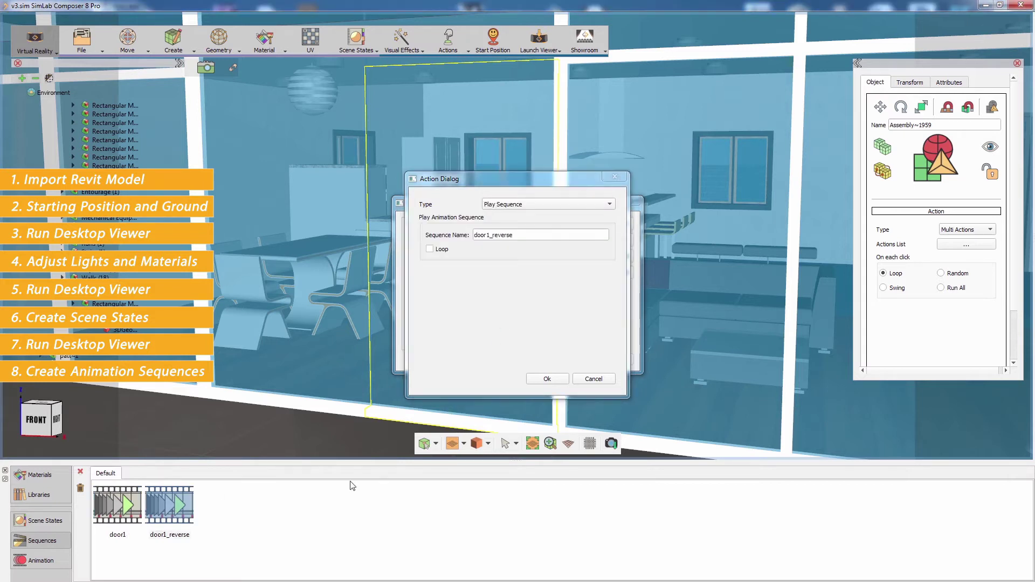
{"action": "left_click", "coordinate": [541, 379]}
{"action": "left_click", "coordinate": [602, 356]}
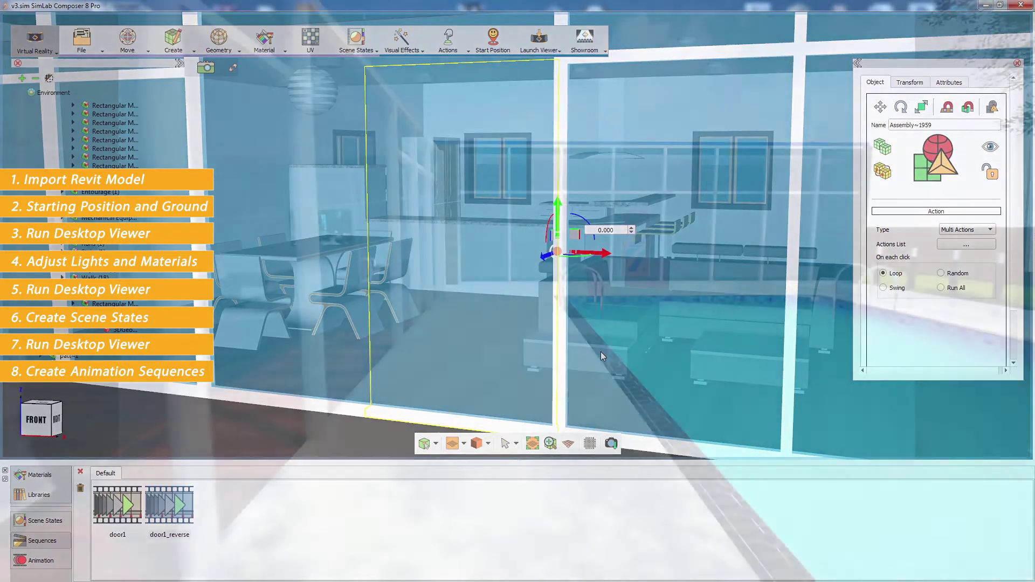